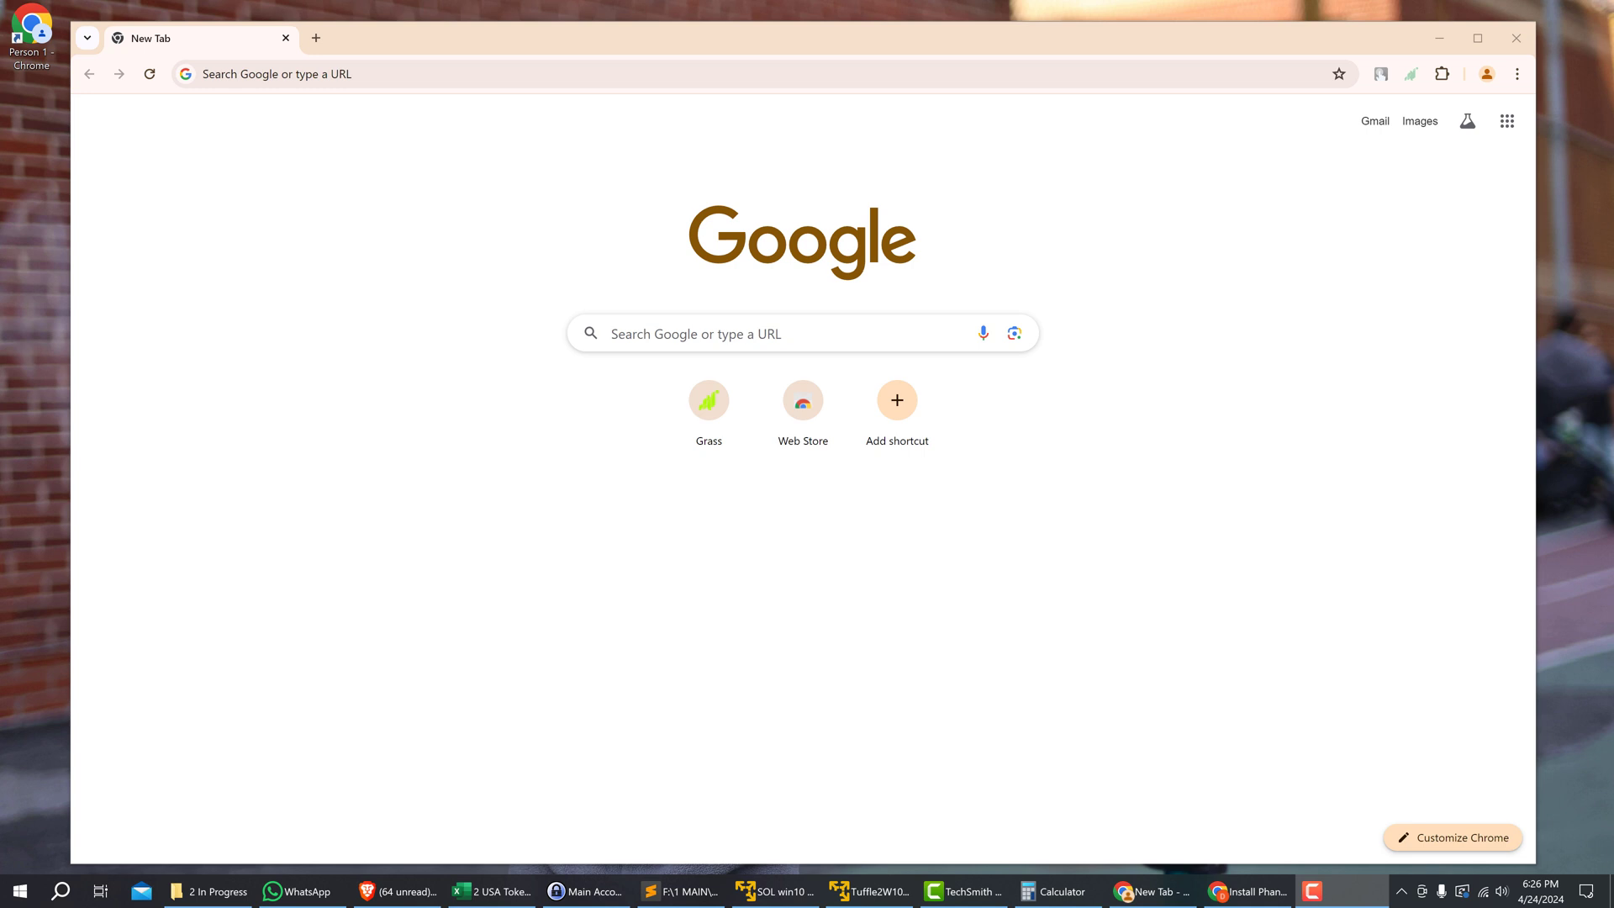
- Search Google for 'phantom wallet' and open the official phantom.app site from the results
{"action": "left_click", "coordinate": [632, 340]}
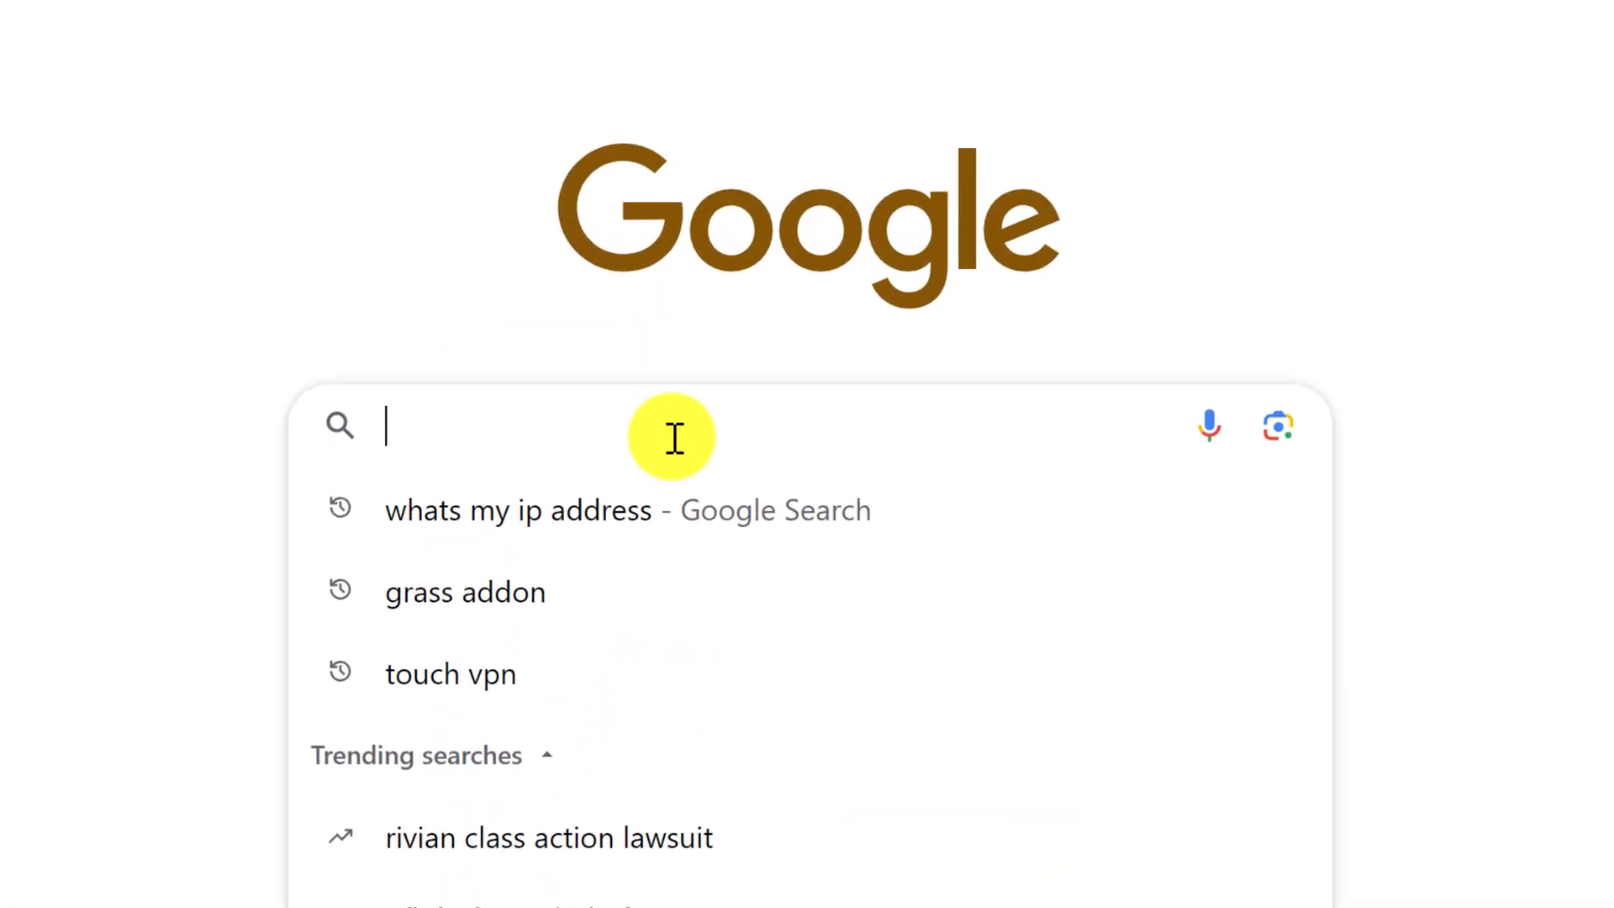
{"action": "type", "text": "phantom wallet"}
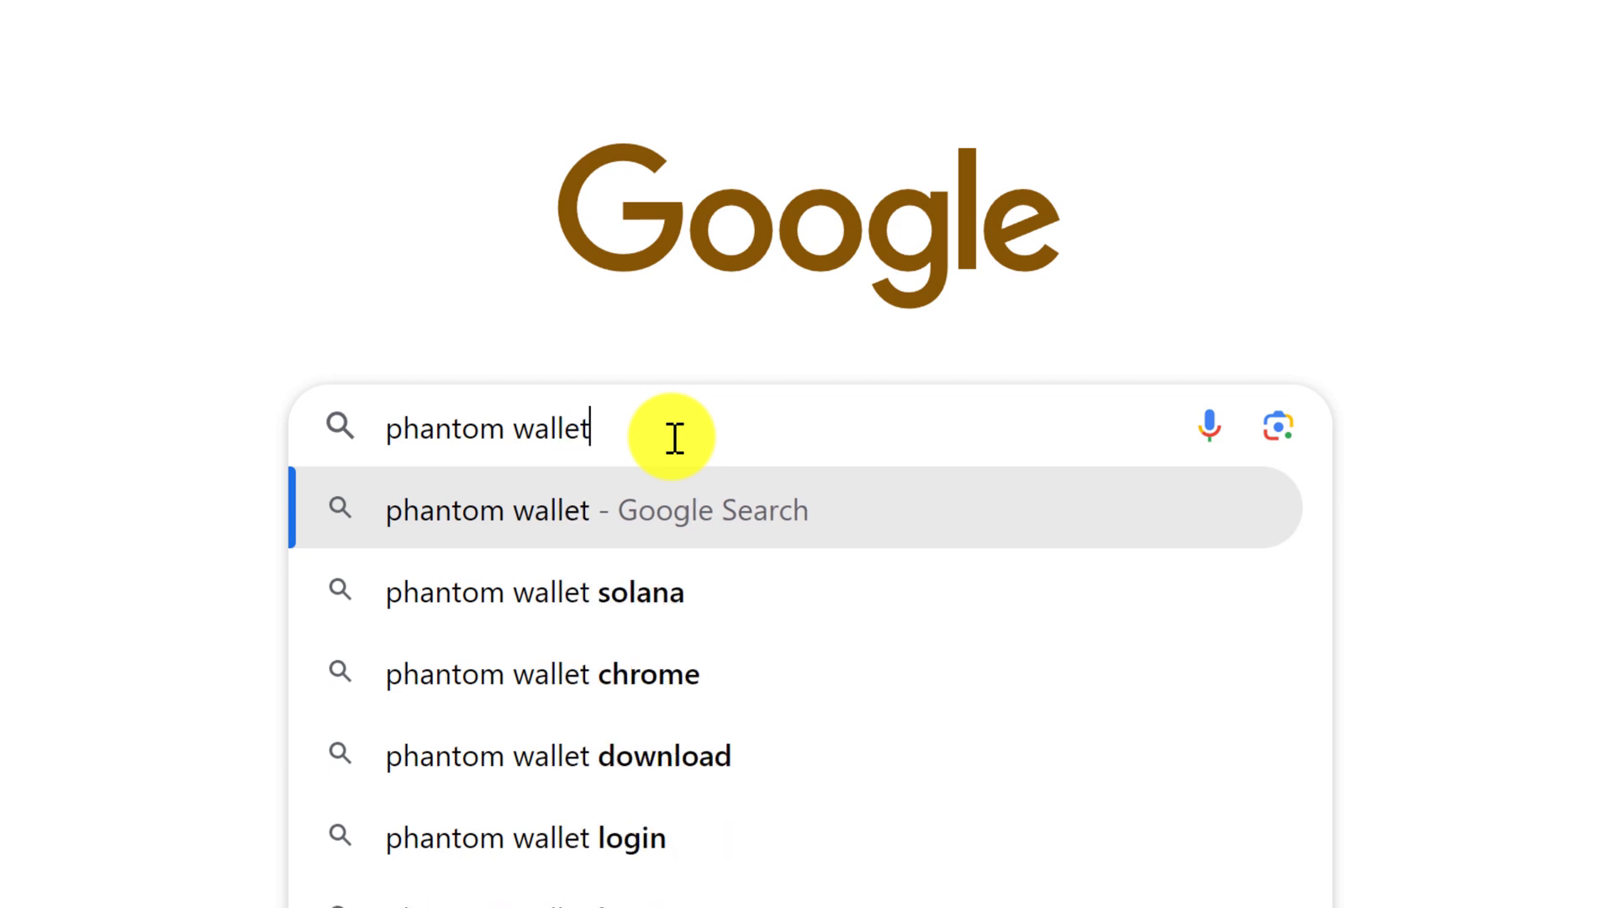
{"action": "key", "text": "Return"}
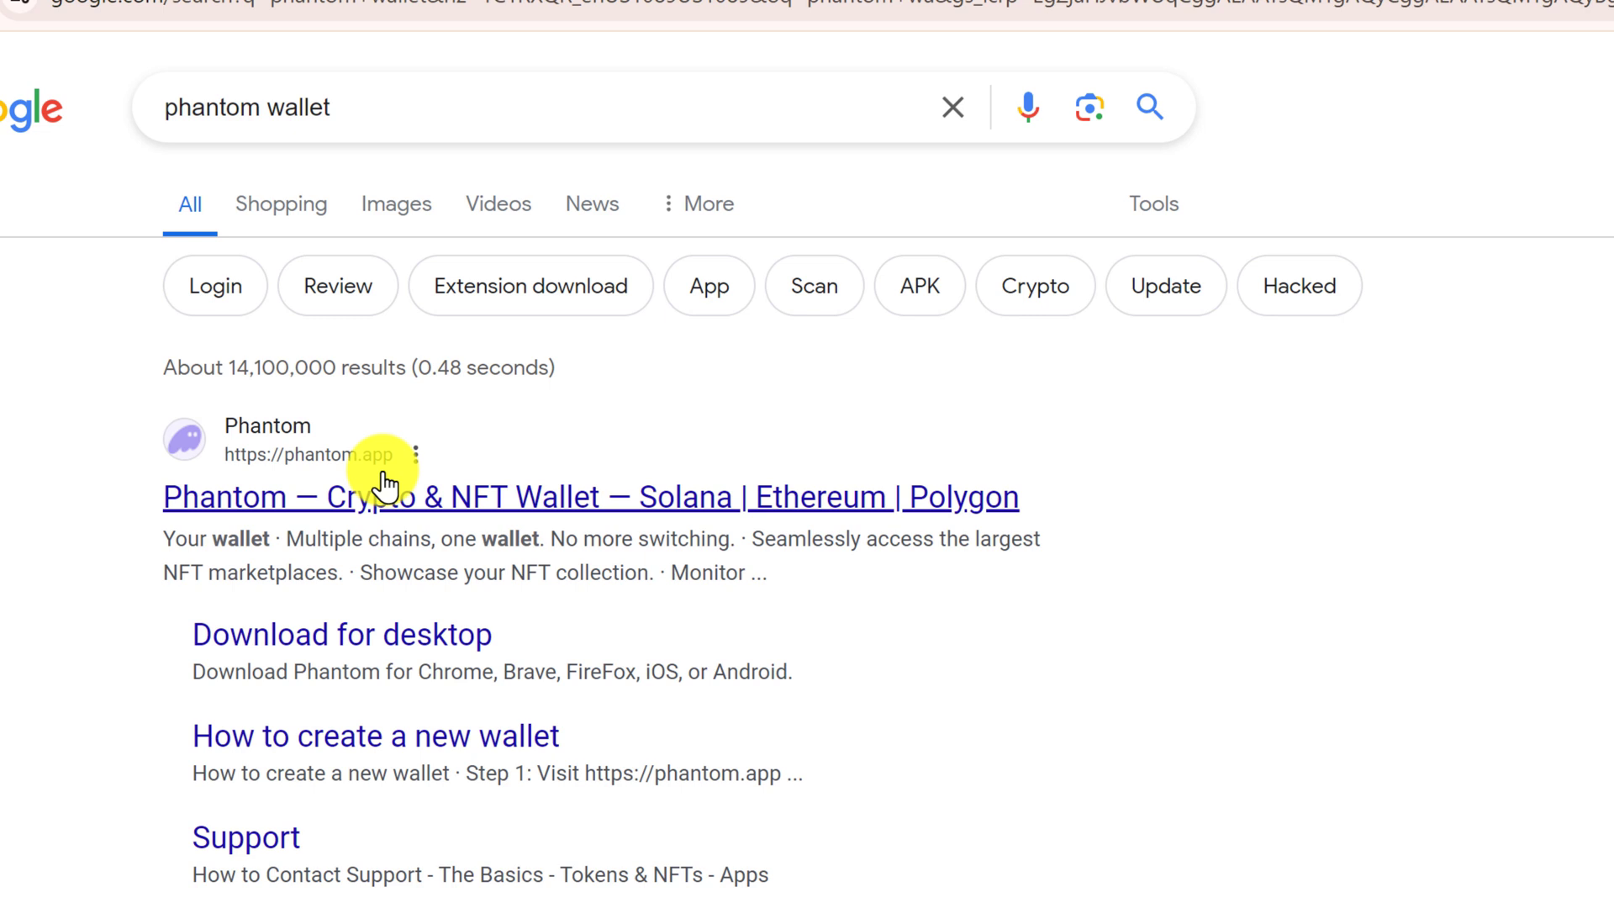
{"action": "left_click", "coordinate": [1254, 528]}
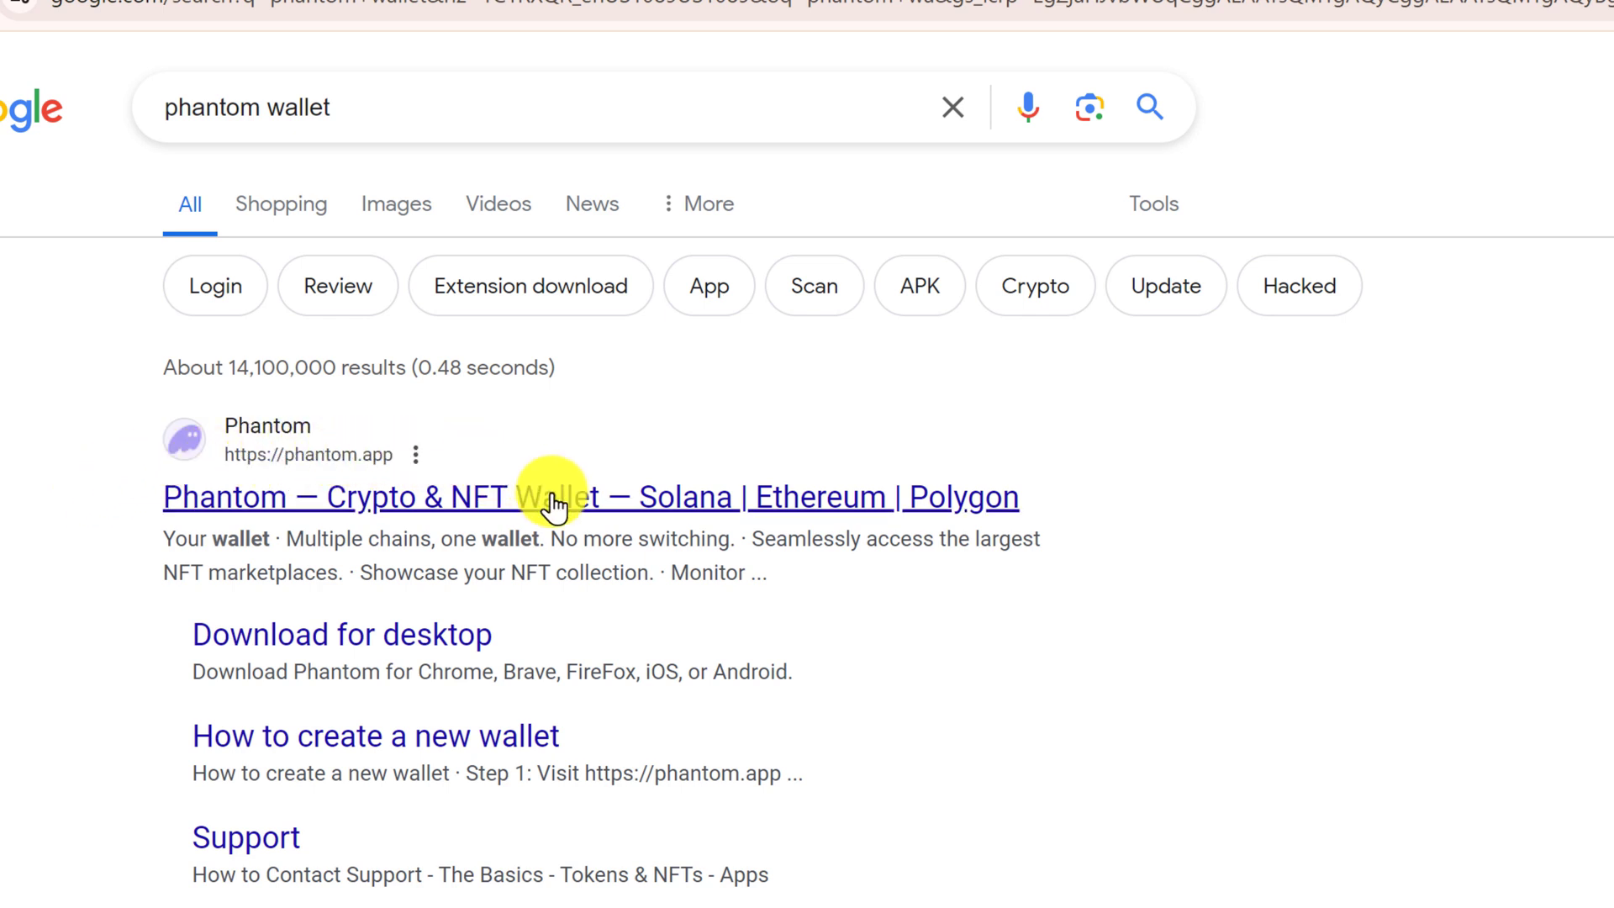
{"action": "left_click", "coordinate": [743, 501]}
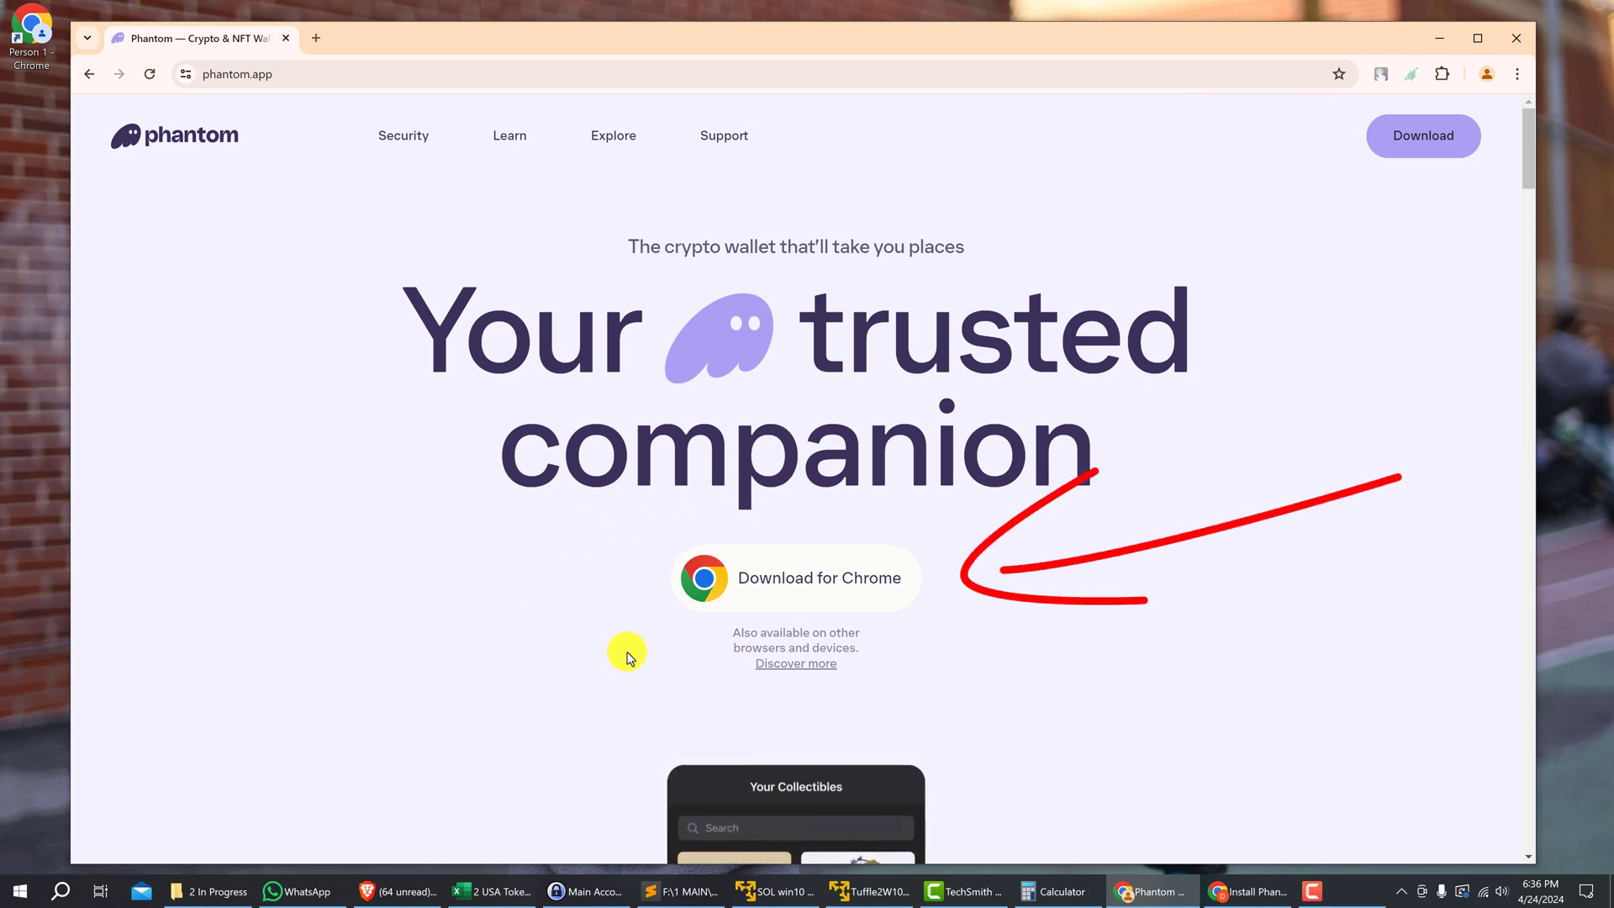
- Install the Phantom extension in Chrome from its Web Store listing
{"action": "left_click", "coordinate": [797, 600]}
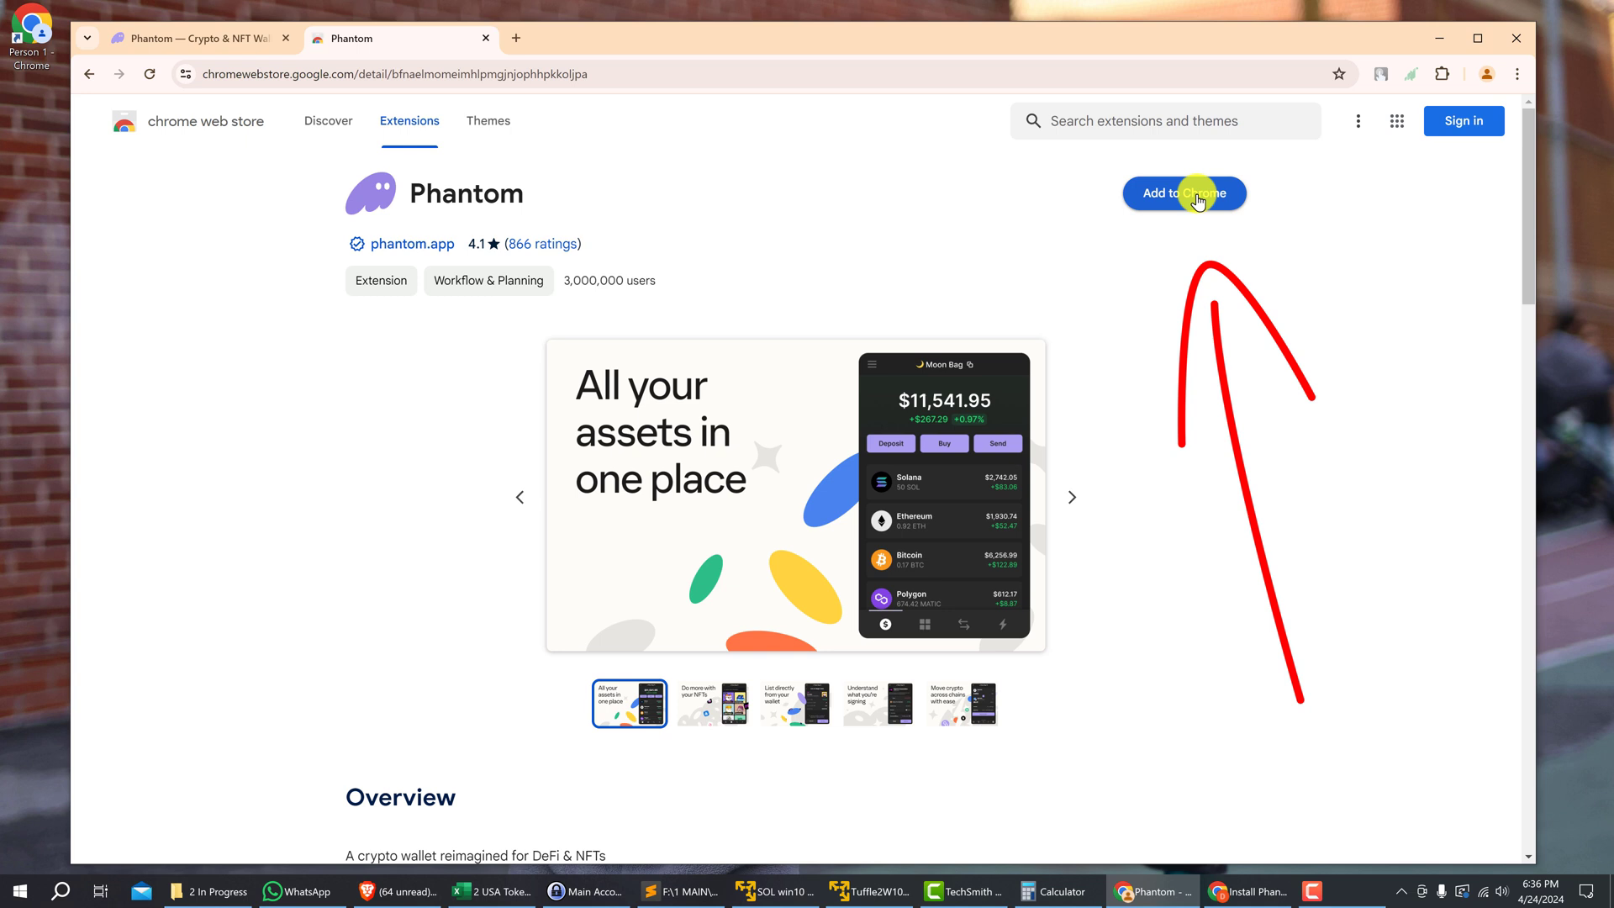
{"action": "left_click", "coordinate": [1198, 200]}
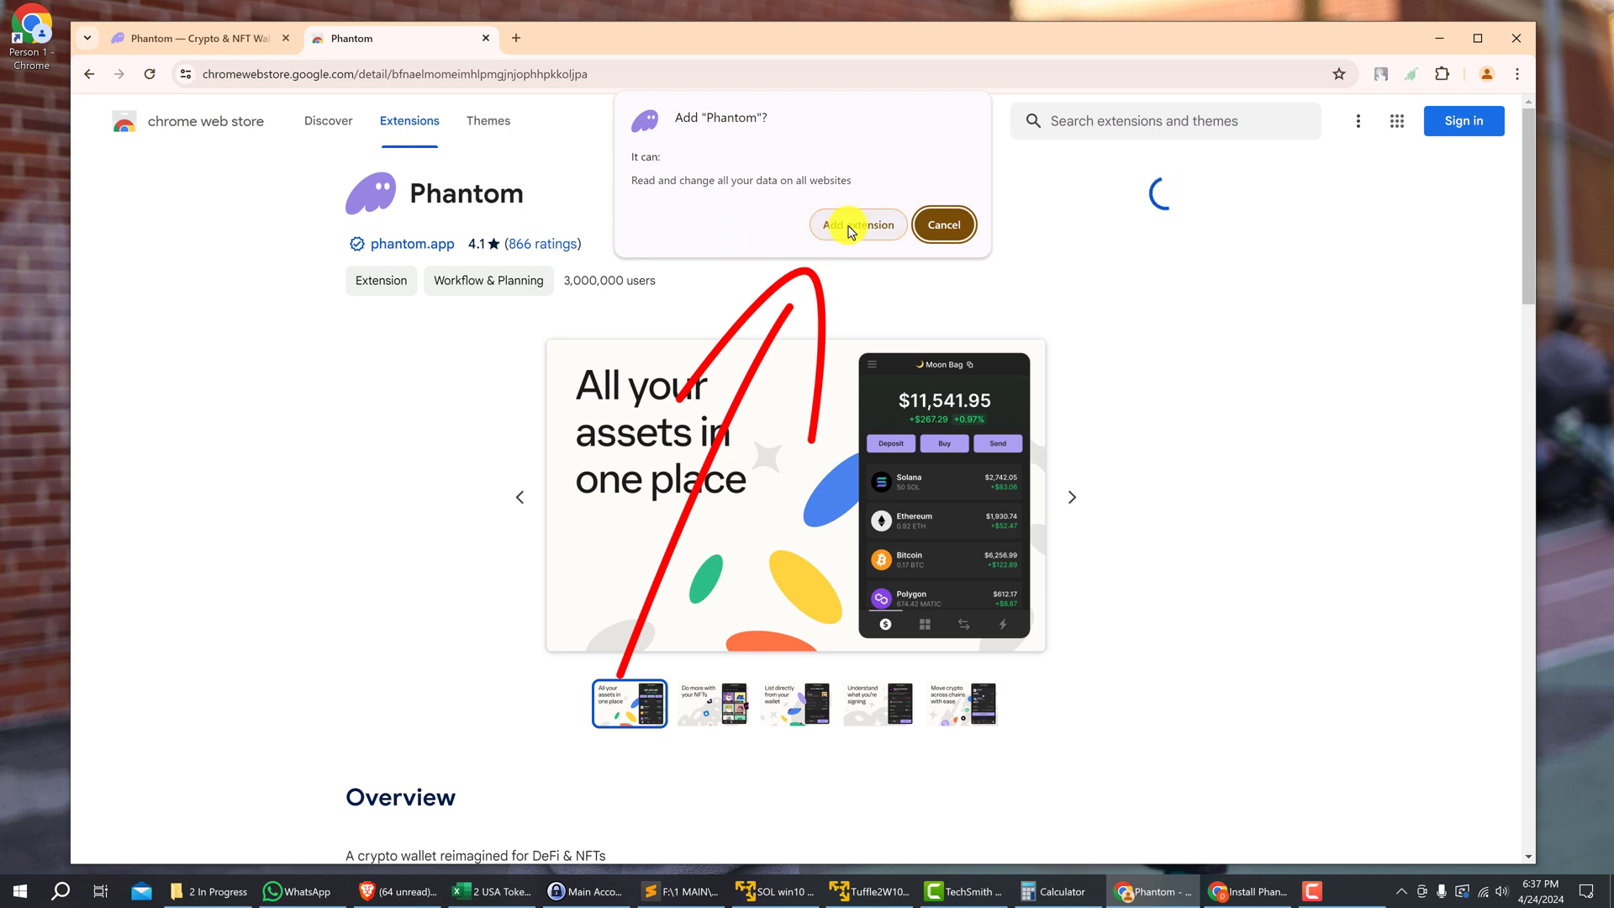
{"action": "left_click", "coordinate": [848, 226]}
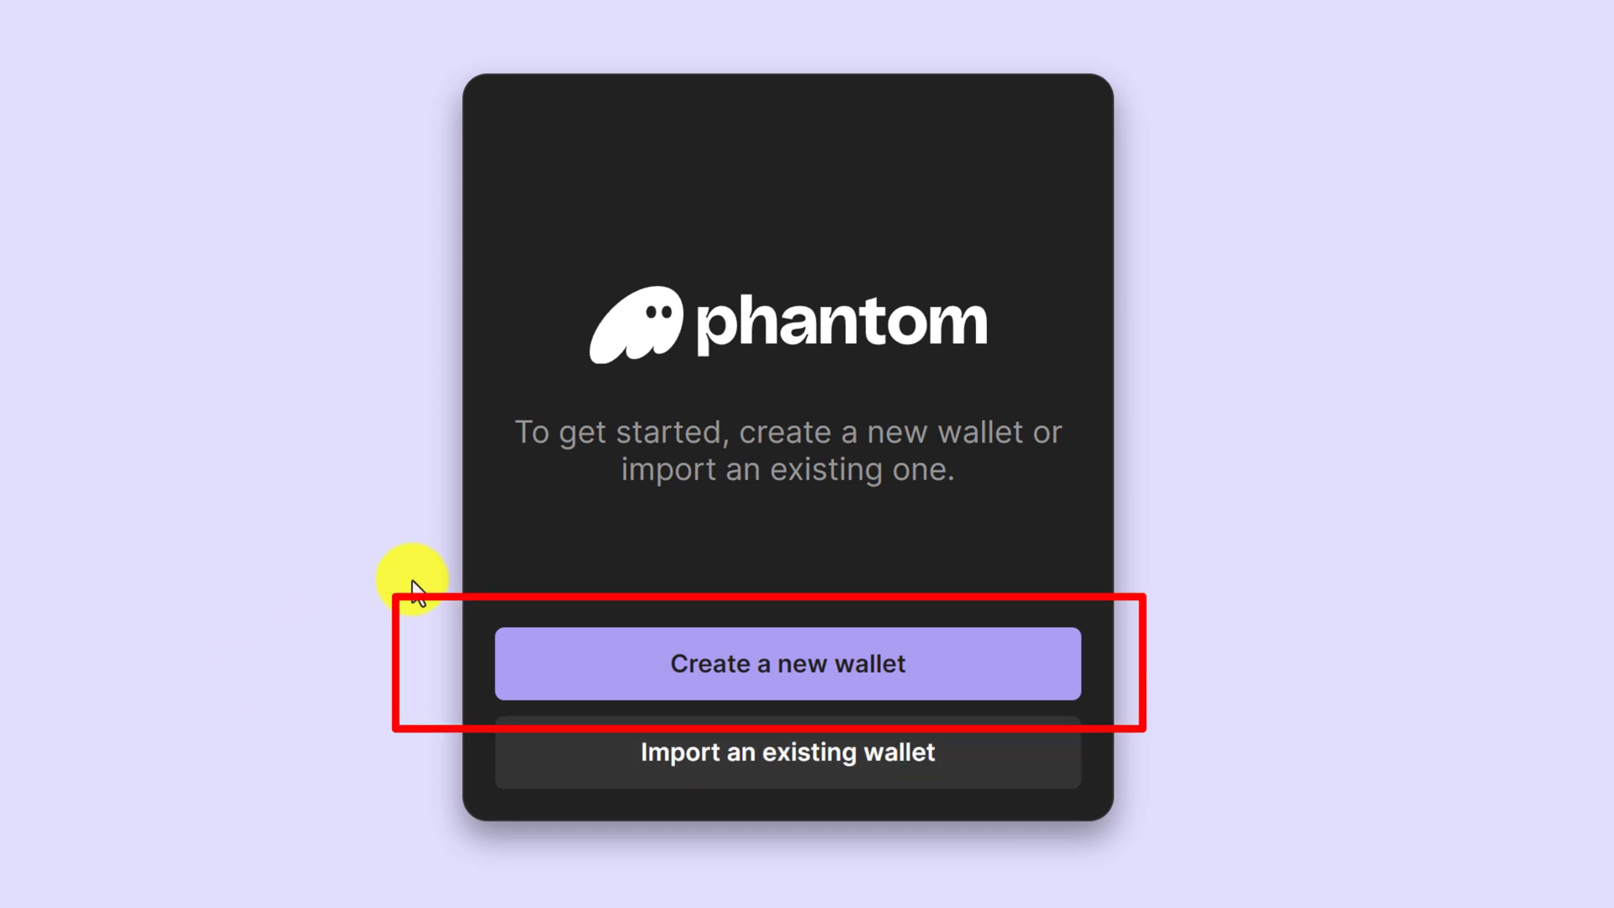
- Choose Create a new wallet on the Phantom welcome screen
{"action": "left_click", "coordinate": [768, 663]}
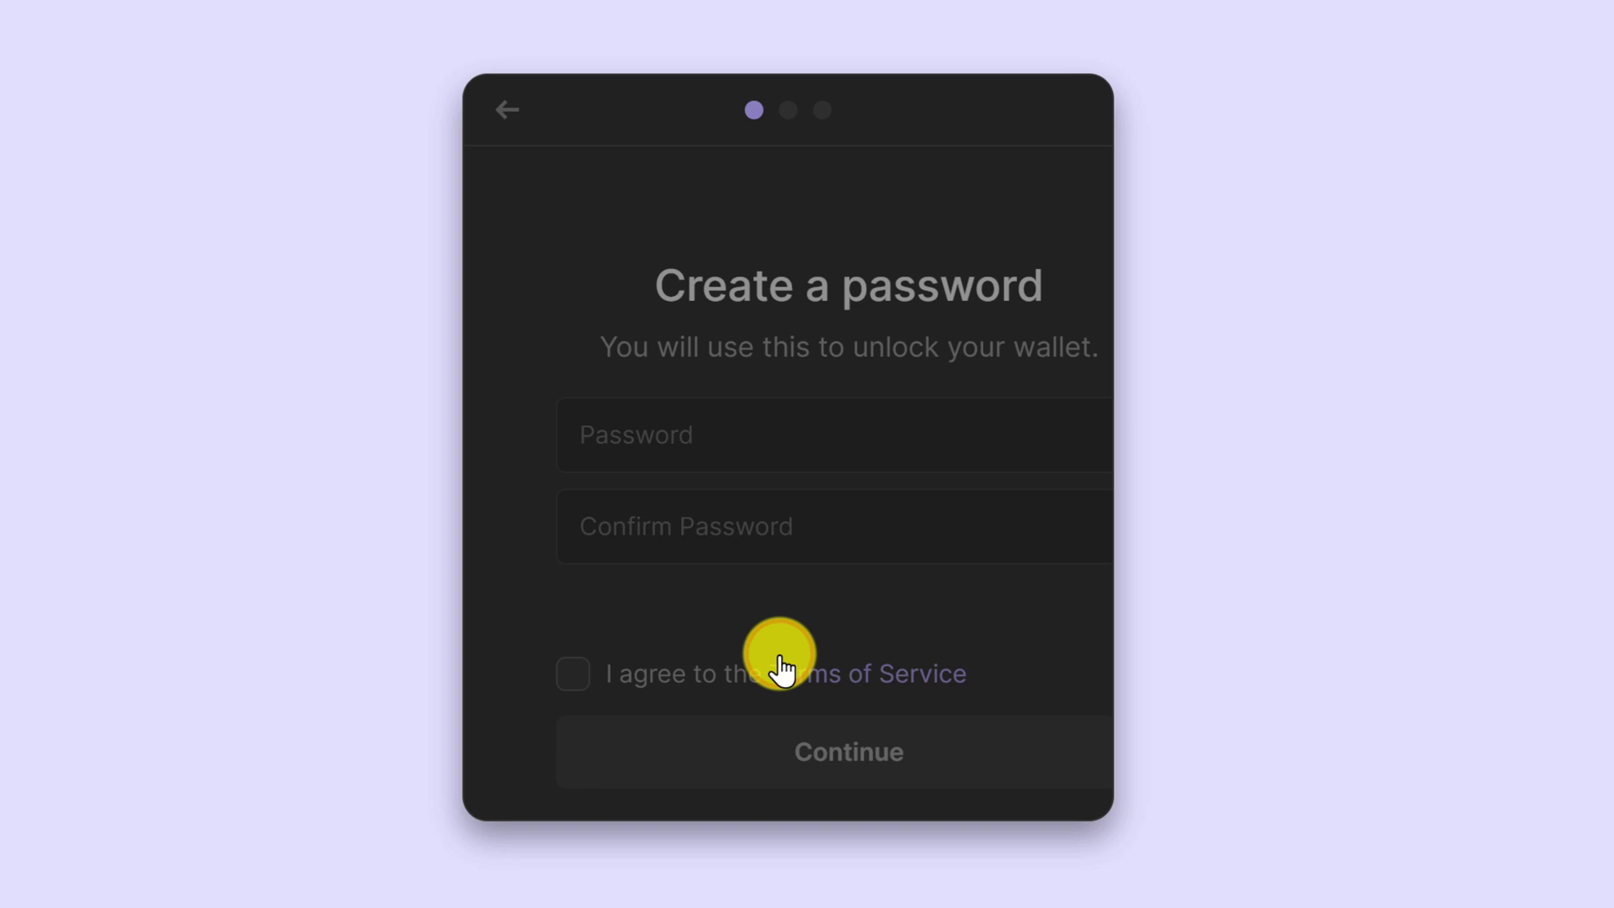
- Enter the new wallet password and repeat it in Confirm Password
{"action": "left_click", "coordinate": [592, 286]}
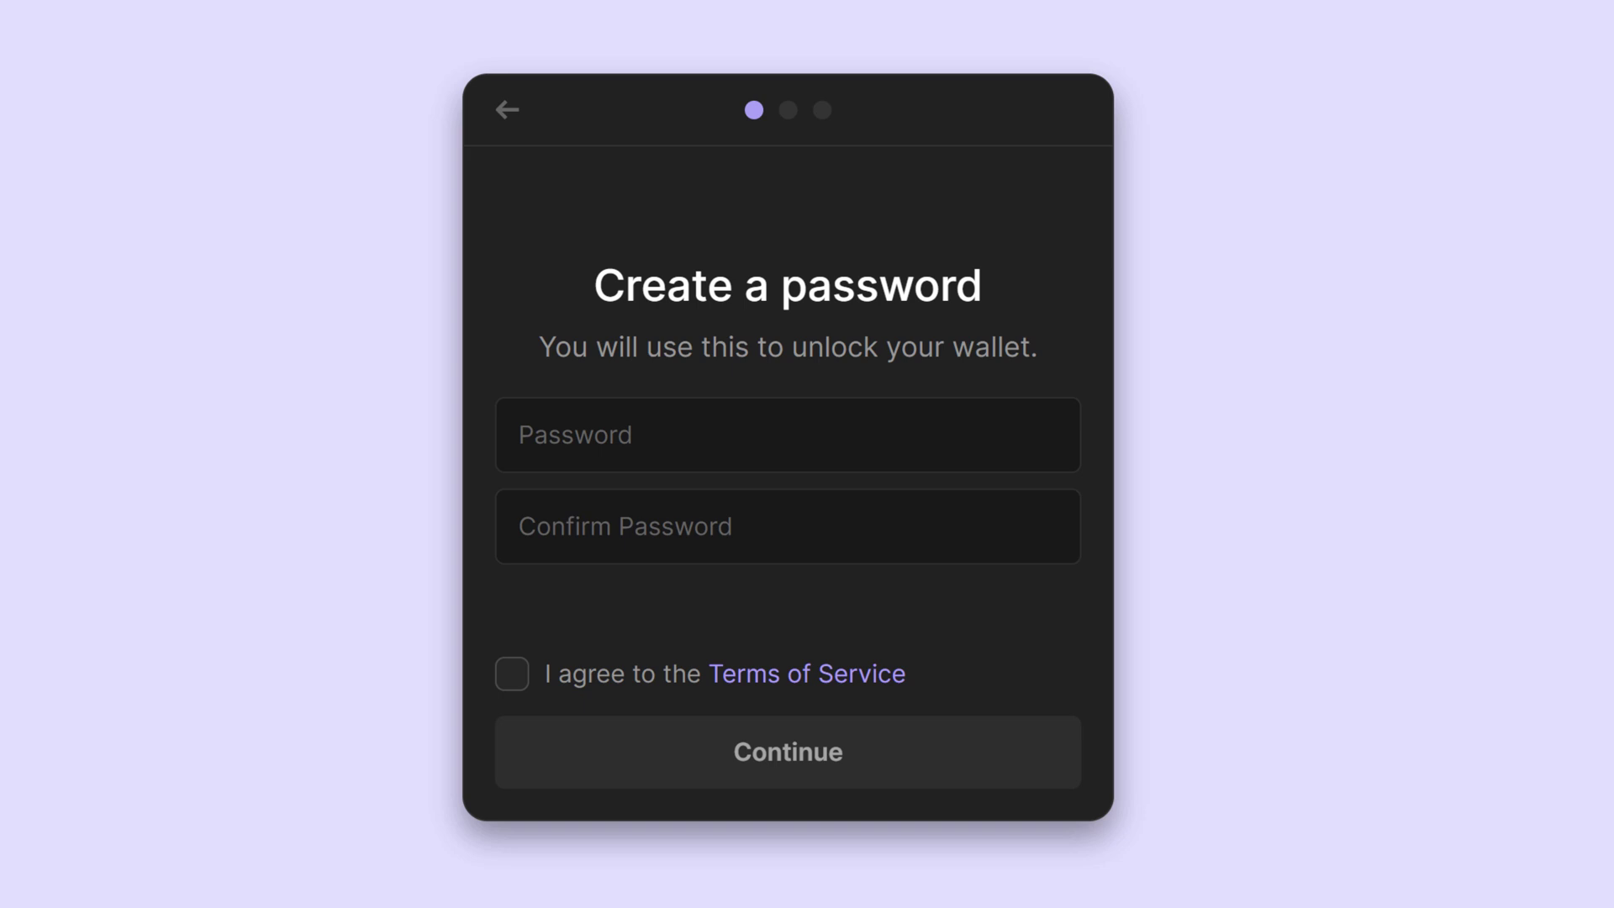
{"action": "left_click", "coordinate": [619, 439]}
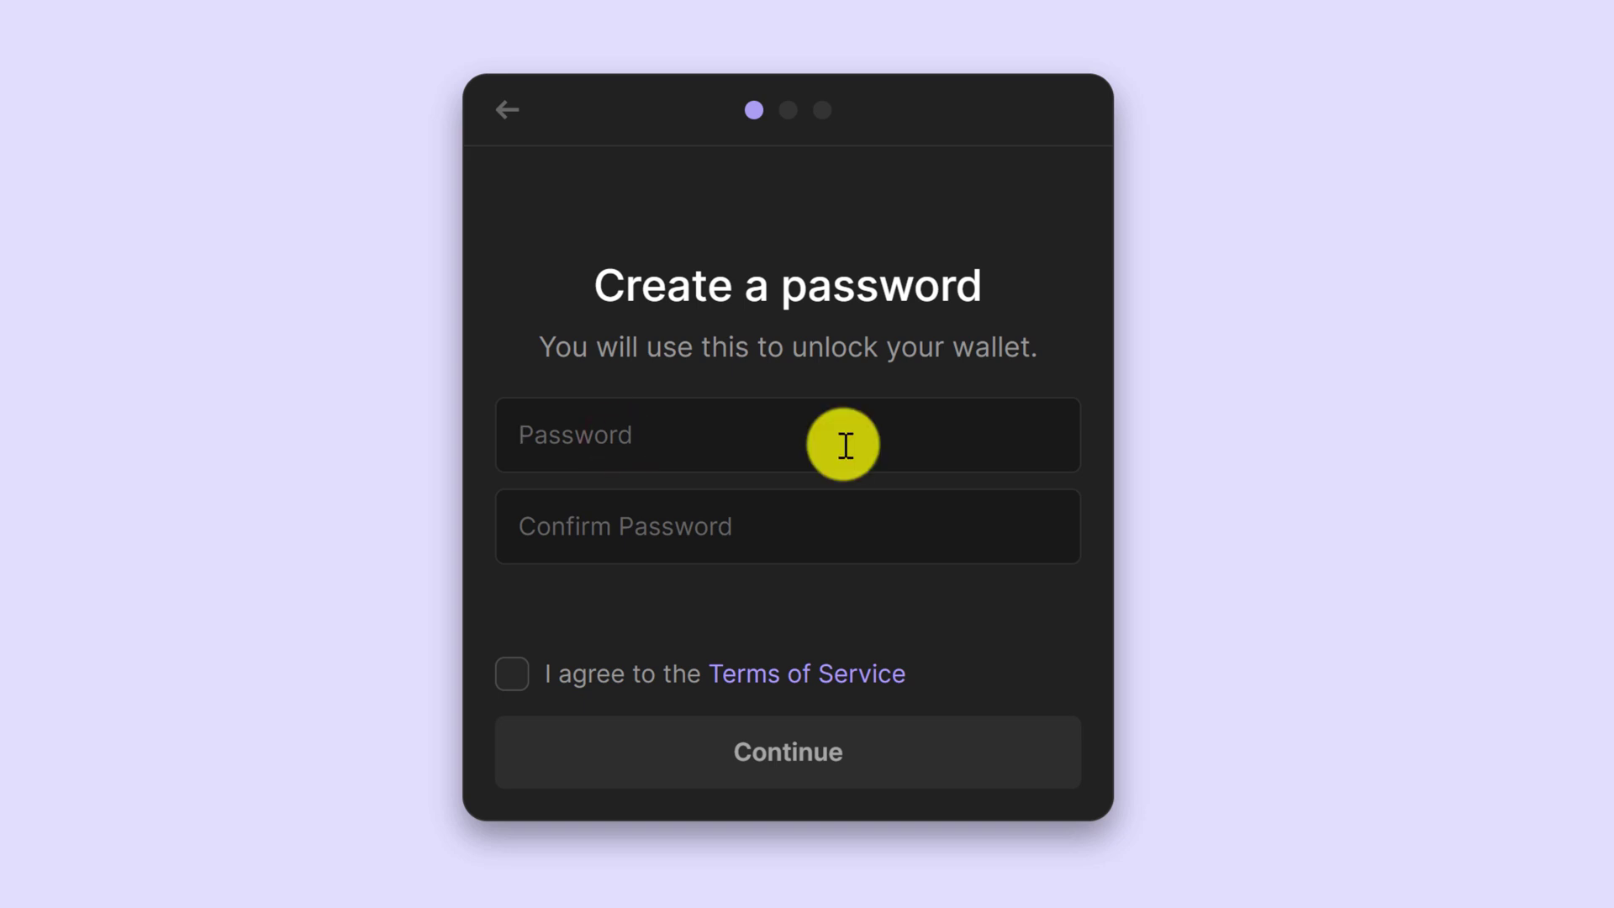
{"action": "type", "text": "••••••••"}
{"action": "key", "text": "Tab"}
{"action": "type", "text": "••••••••"}
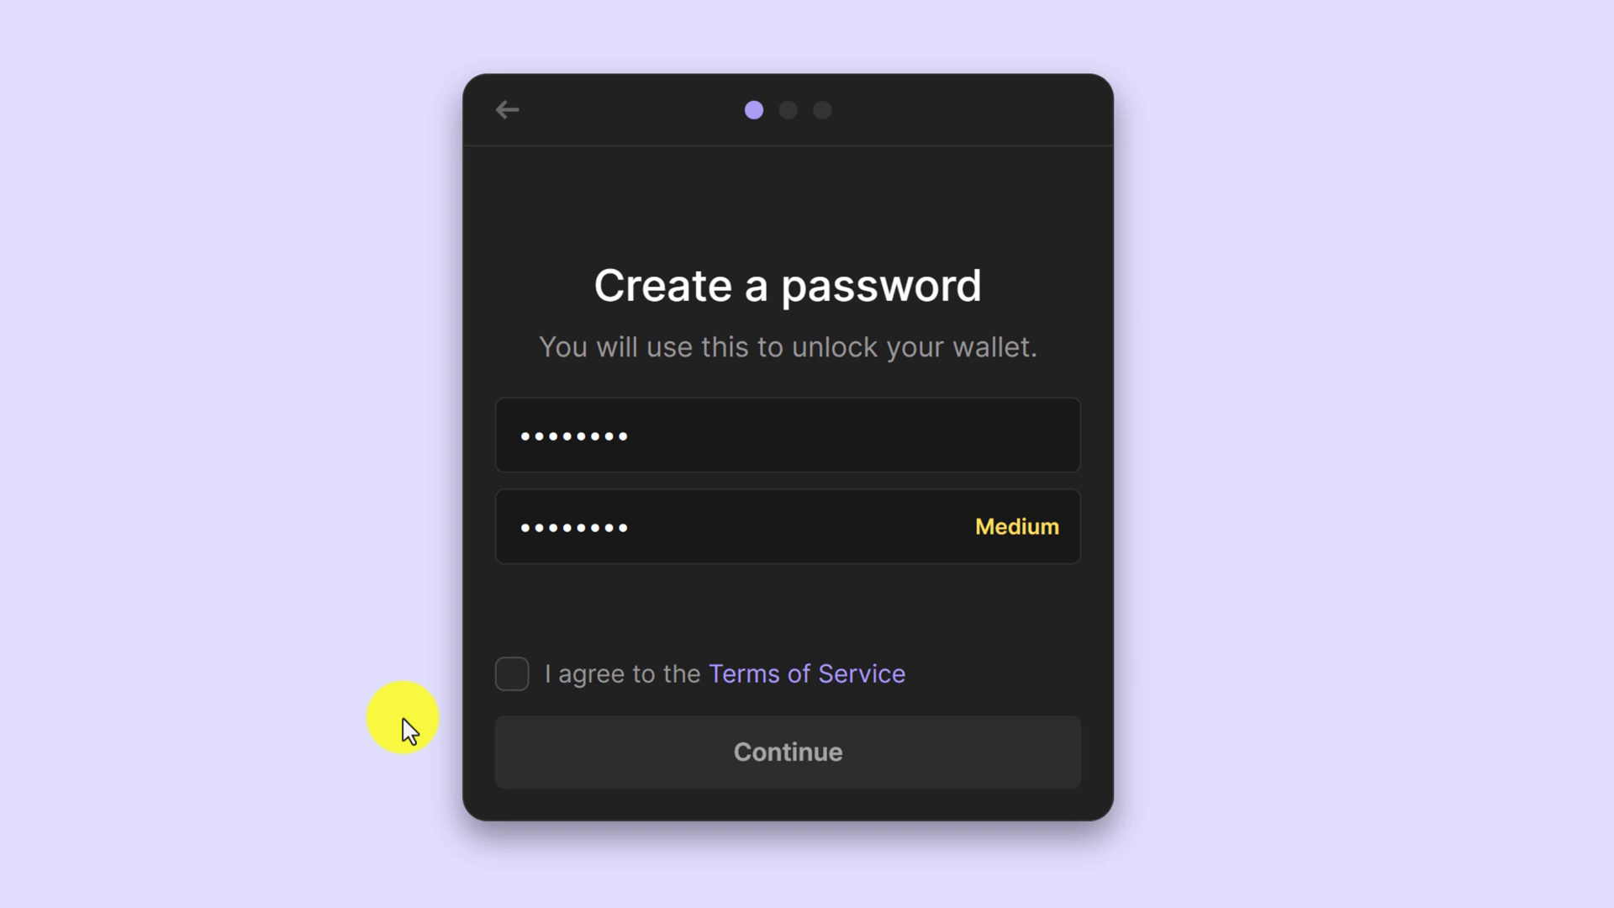
- Accept the Terms of Service and continue to the Secret Recovery Phrase page
{"action": "left_click", "coordinate": [507, 676]}
{"action": "left_click", "coordinate": [1077, 674]}
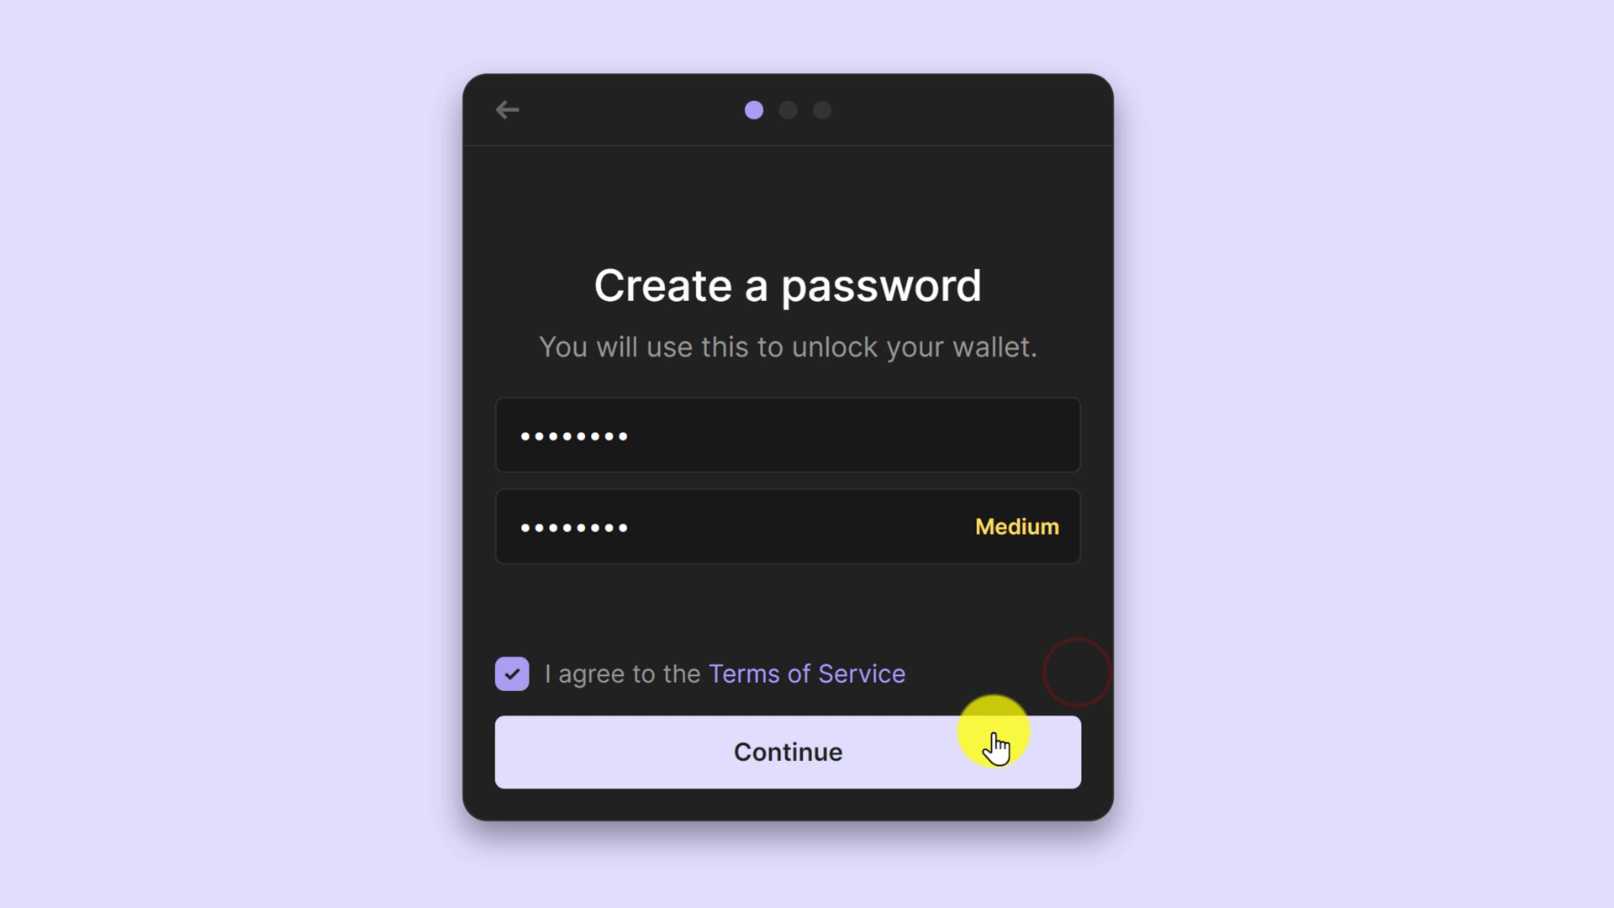
{"action": "left_click", "coordinate": [790, 761]}
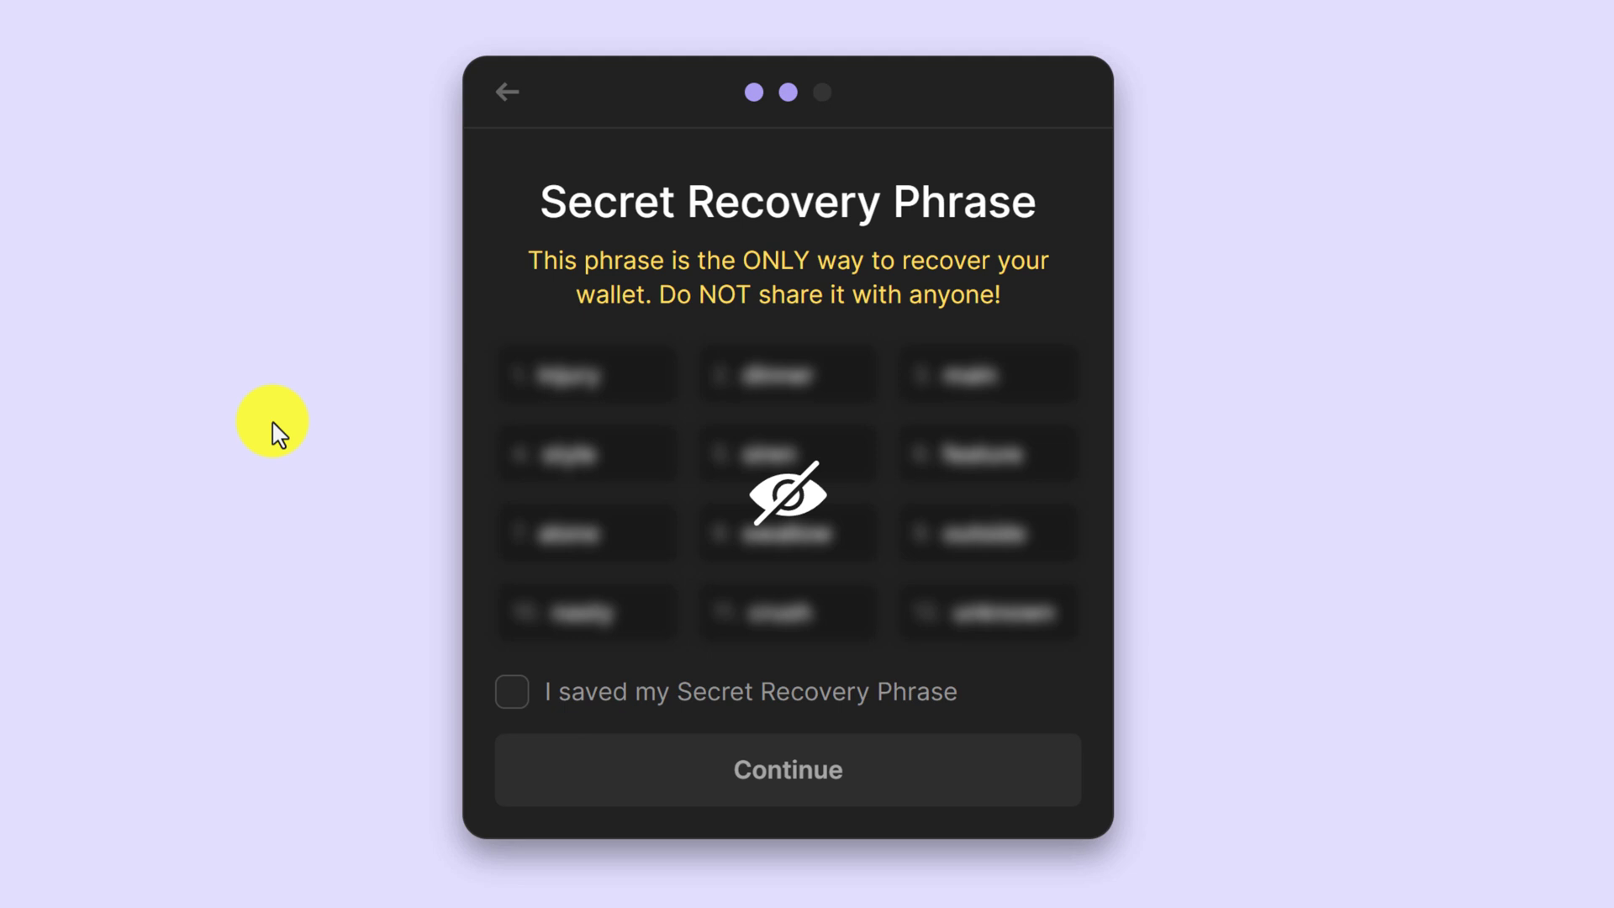
- Reveal the 12-word Secret Recovery Phrase, then search Windows for a text editor
{"action": "mouse_move", "coordinate": [630, 492]}
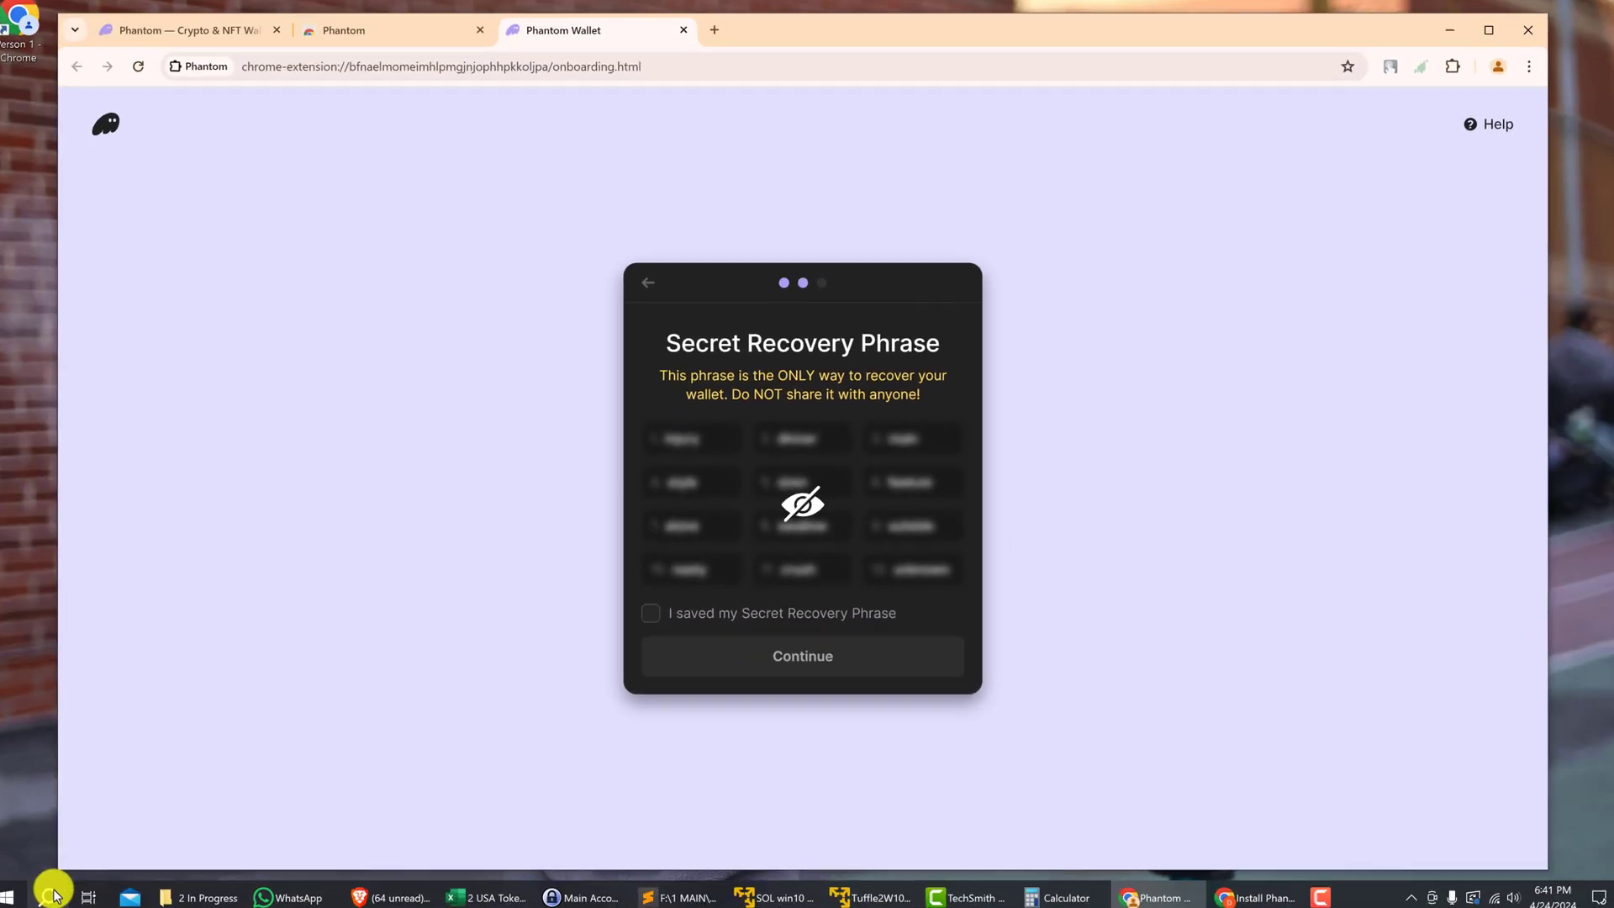
{"action": "left_click", "coordinate": [52, 894]}
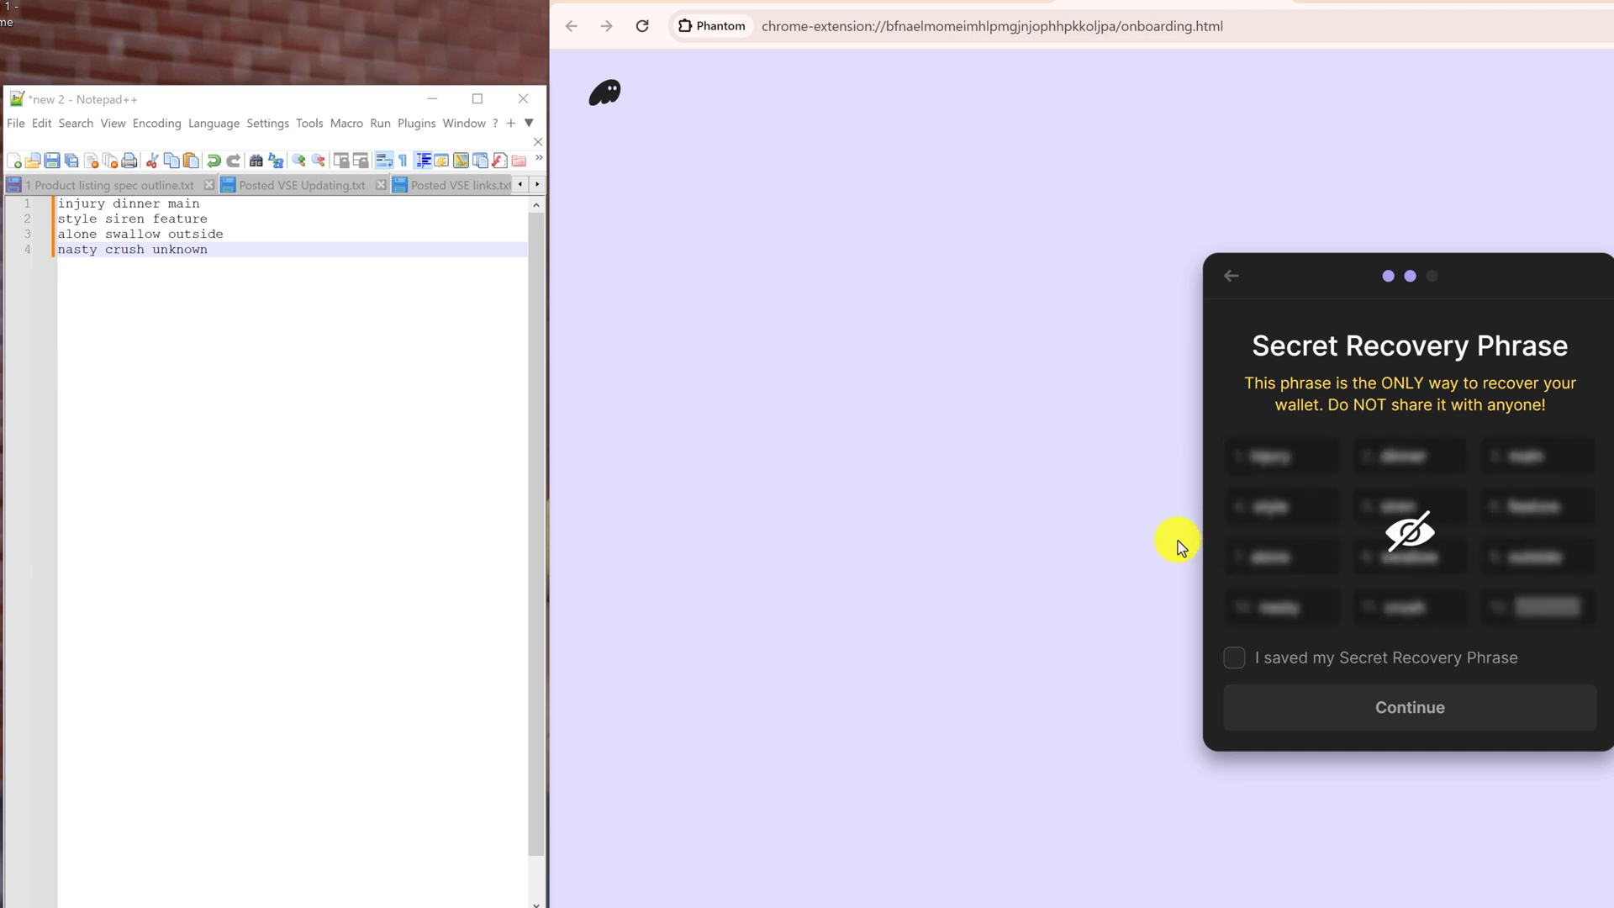
- Write the twelve recovery phrase words into a new Notepad++ tab, four lines of three
{"action": "mouse_move", "coordinate": [1339, 594]}
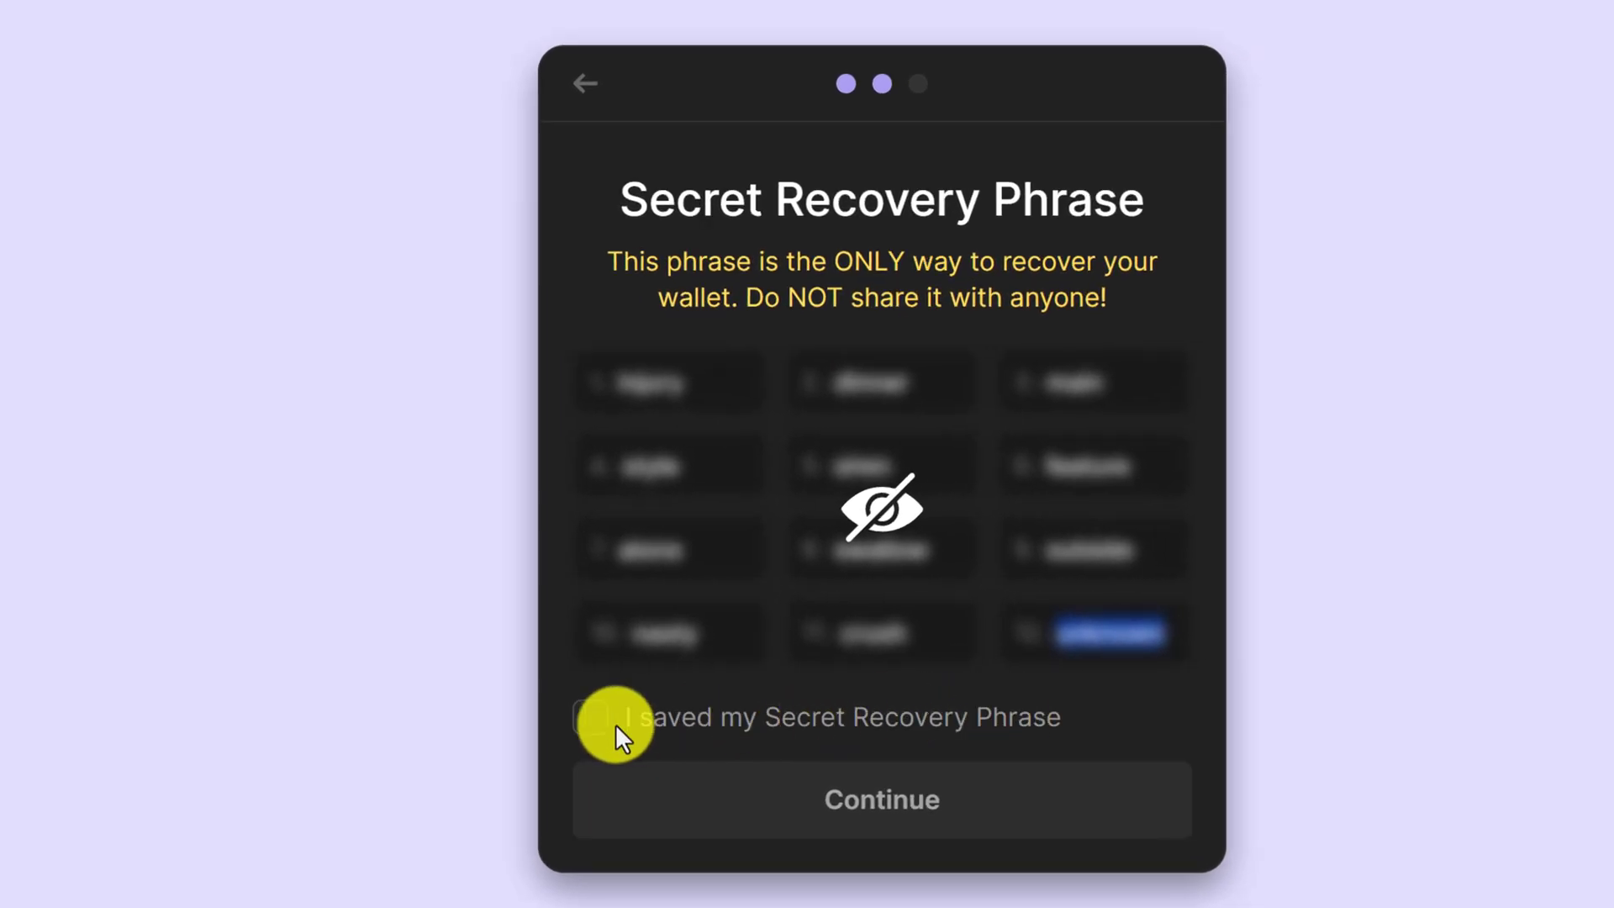
- Tick 'I saved my Secret Recovery Phrase' and continue to the You're all done page
{"action": "left_click", "coordinate": [591, 720]}
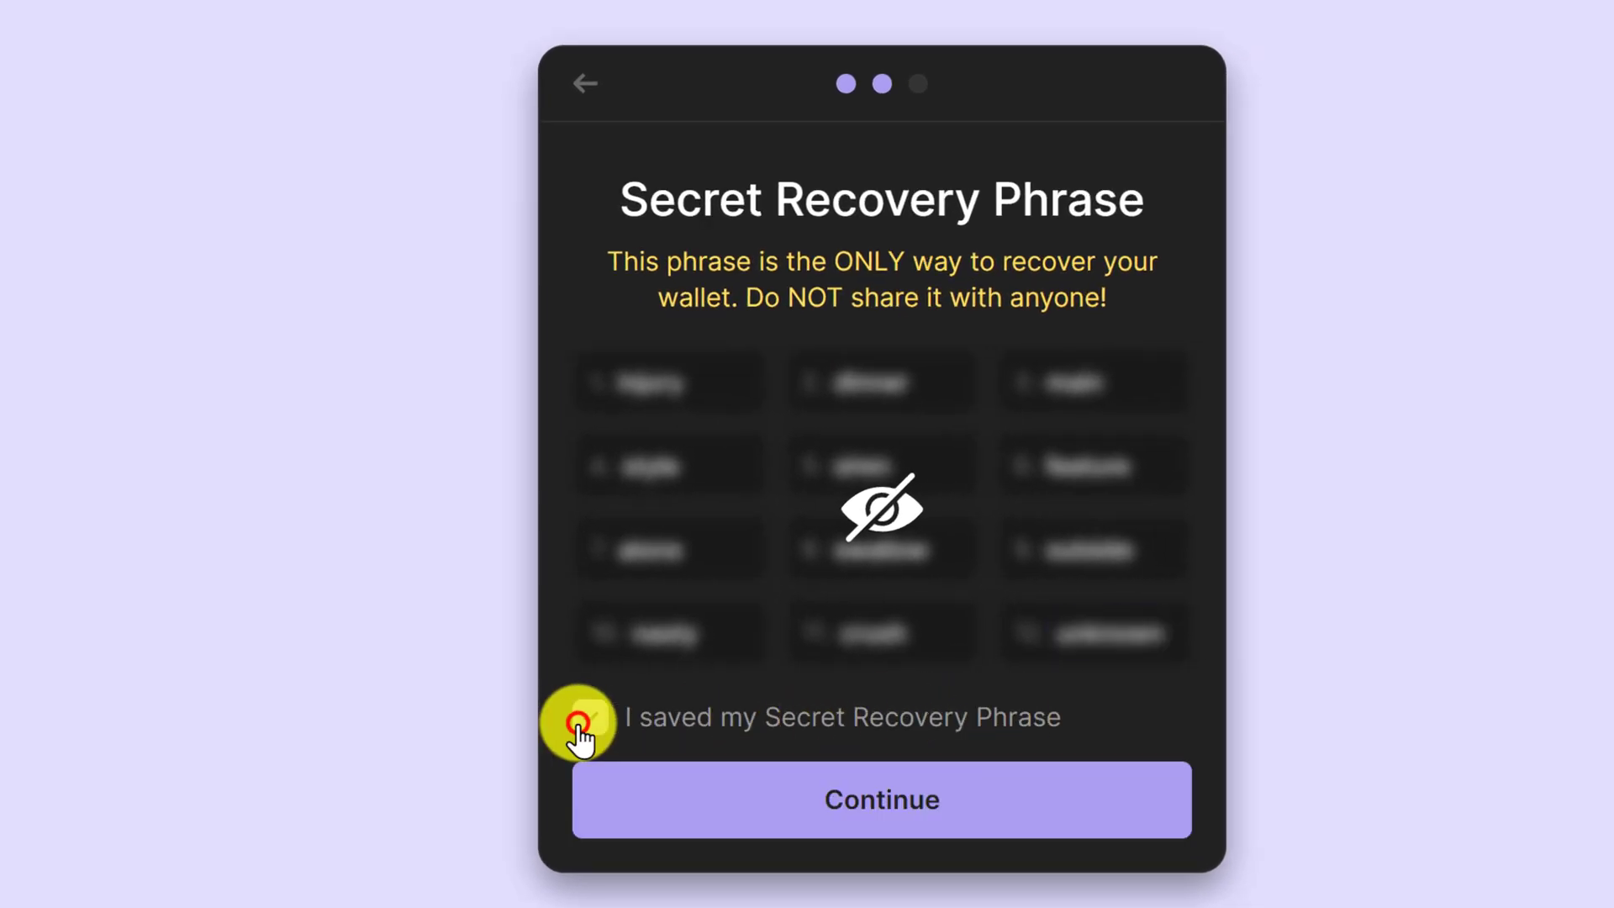
{"action": "left_click", "coordinate": [925, 811]}
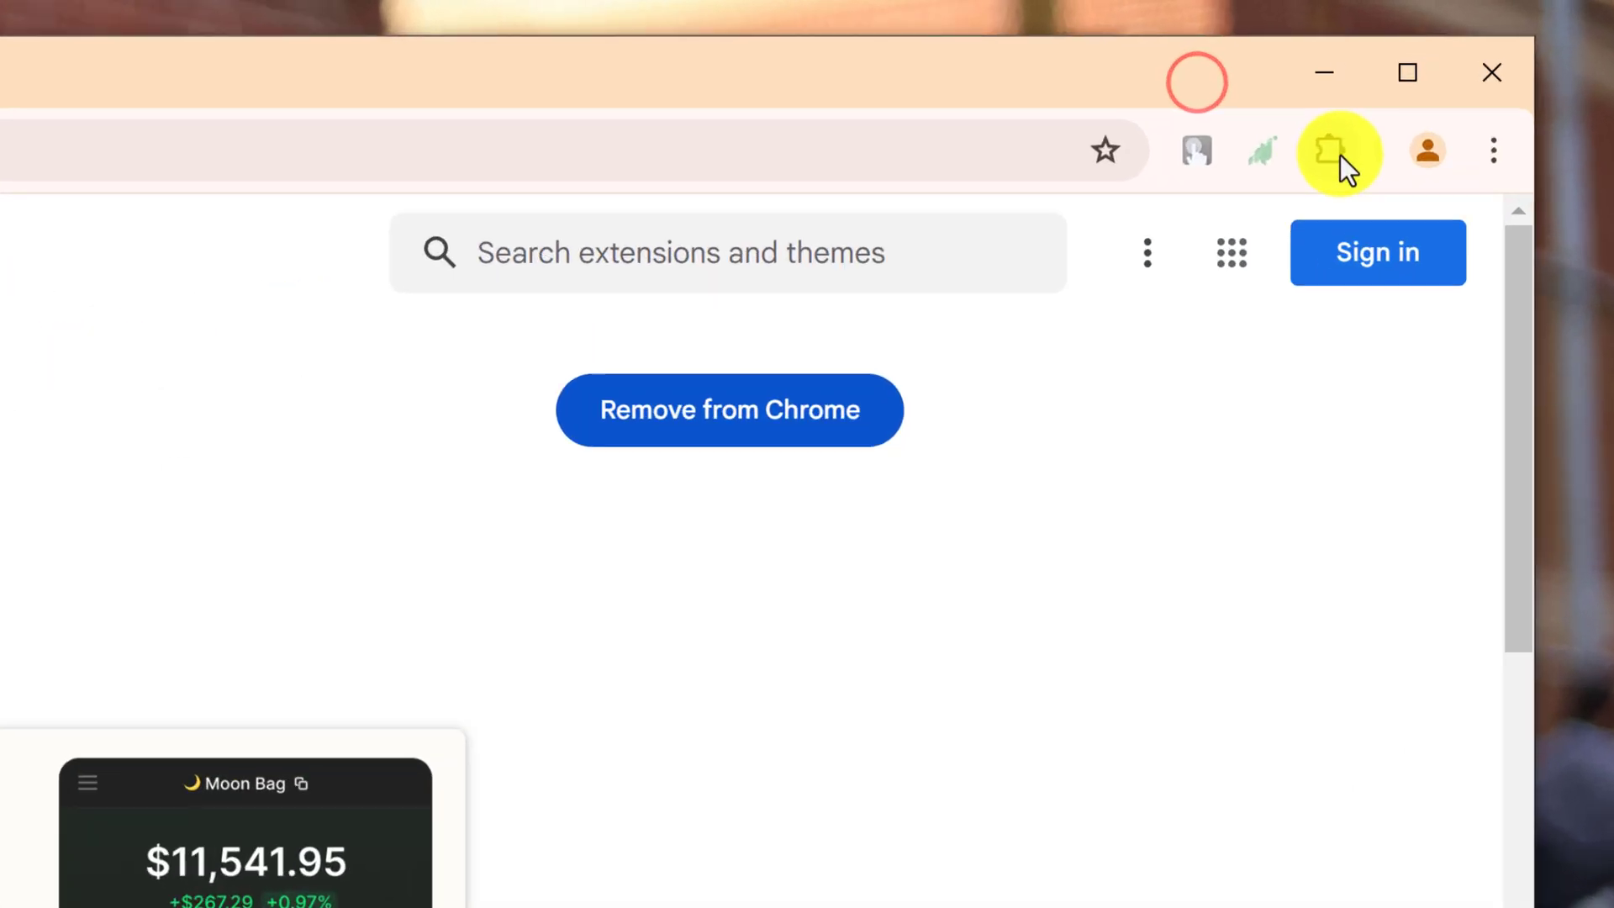
- Pin Phantom to the Chrome toolbar and open it to see Account 1's $0.00 balance
{"action": "left_click", "coordinate": [1275, 194]}
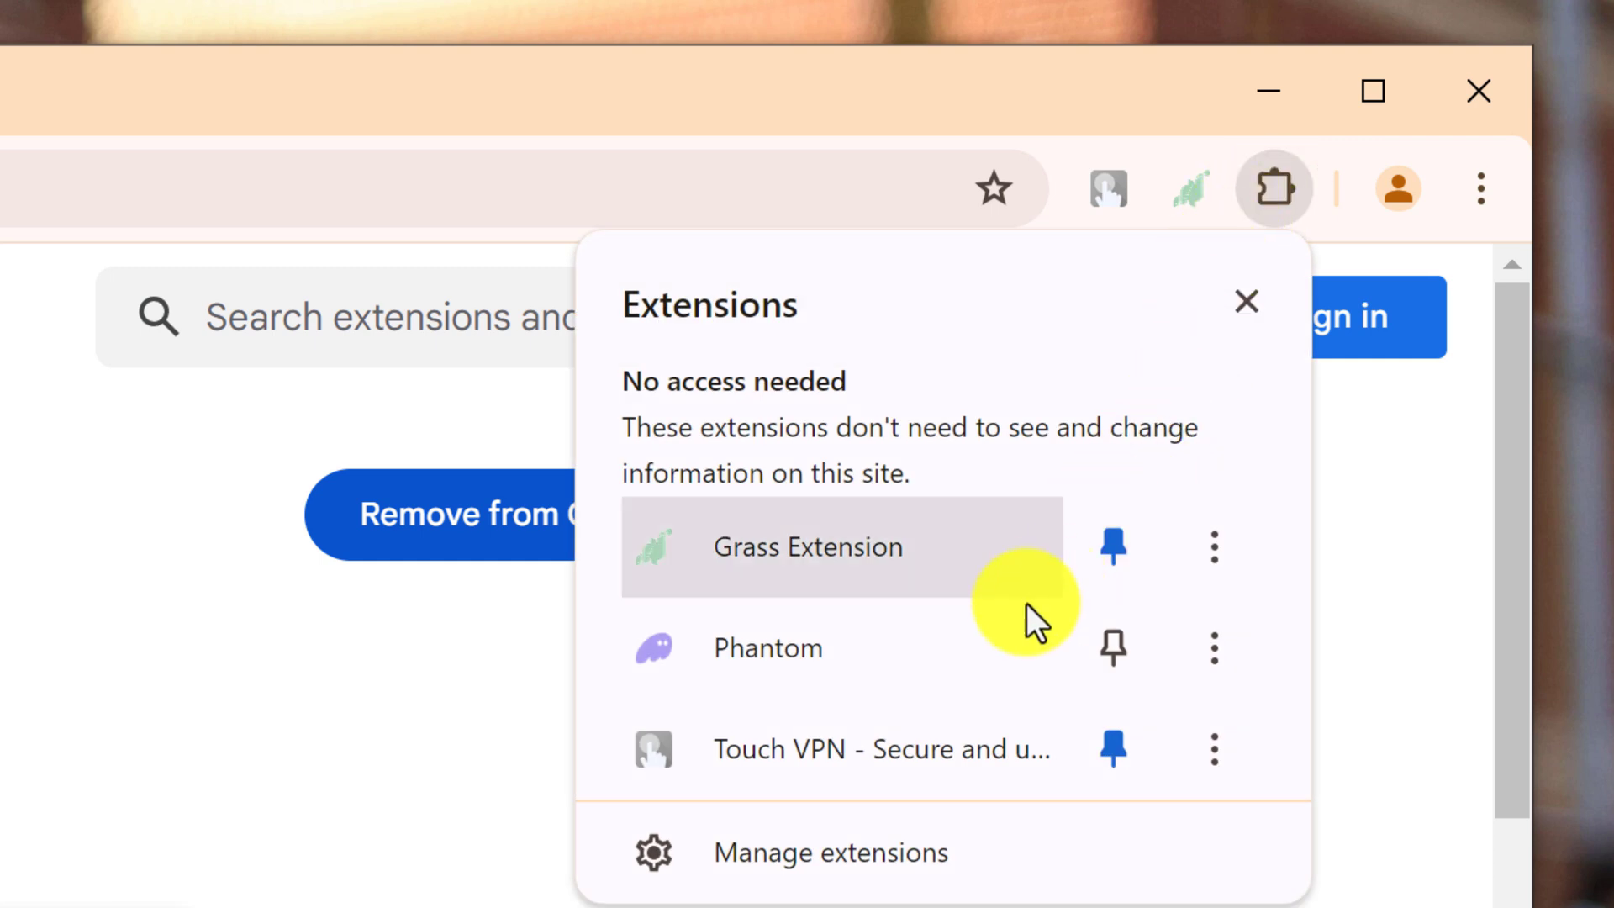
{"action": "left_click", "coordinate": [1113, 647]}
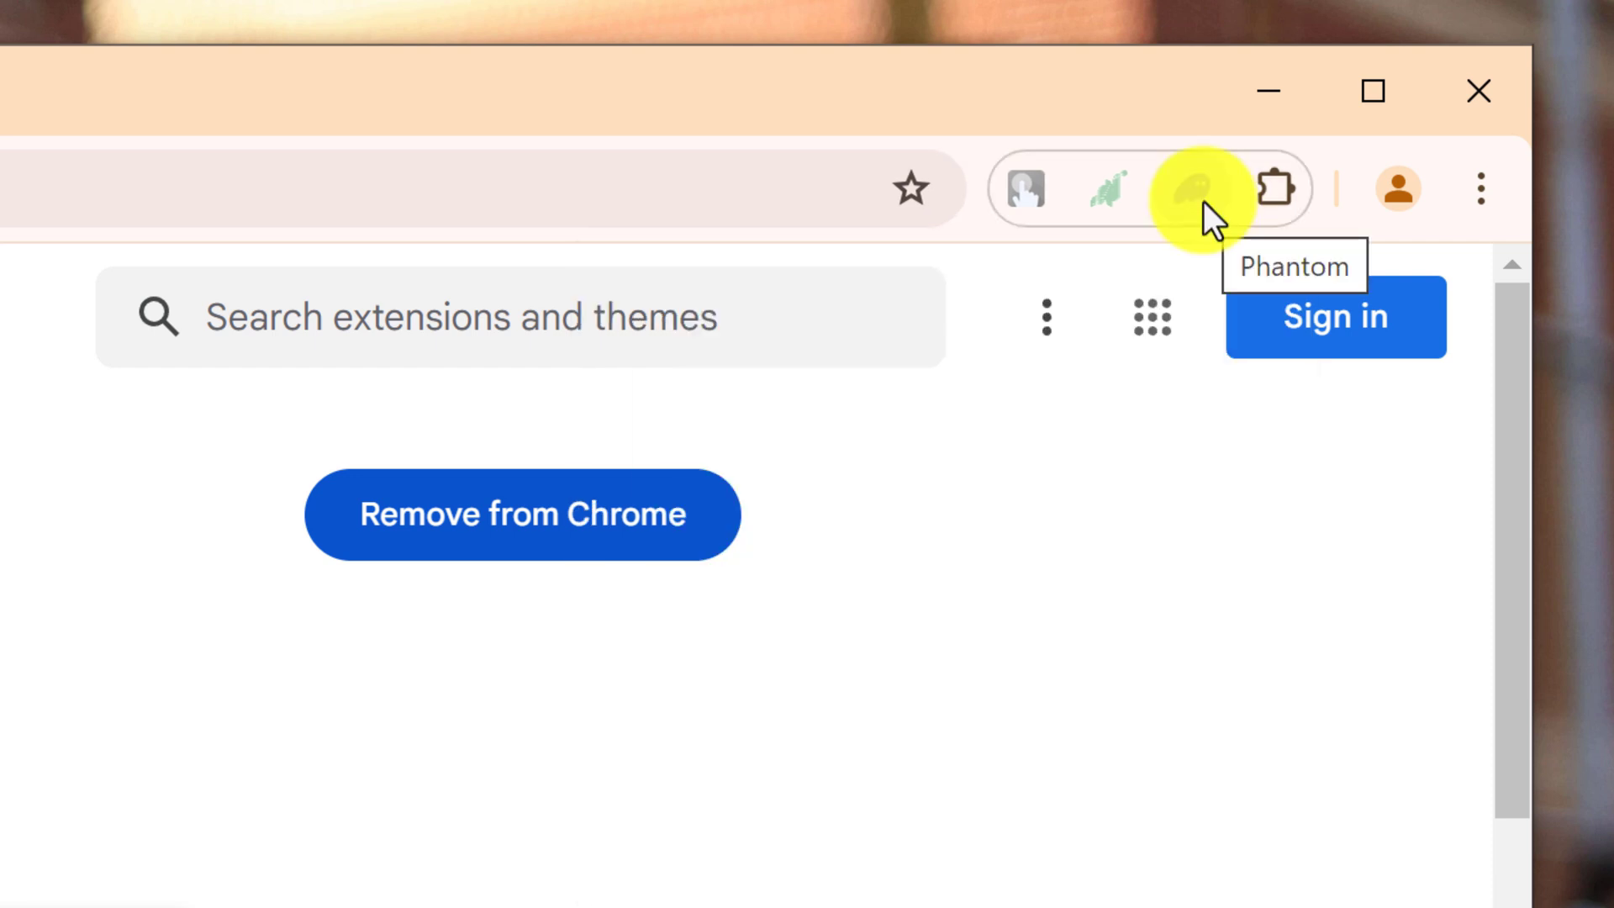
{"action": "left_click", "coordinate": [1044, 614]}
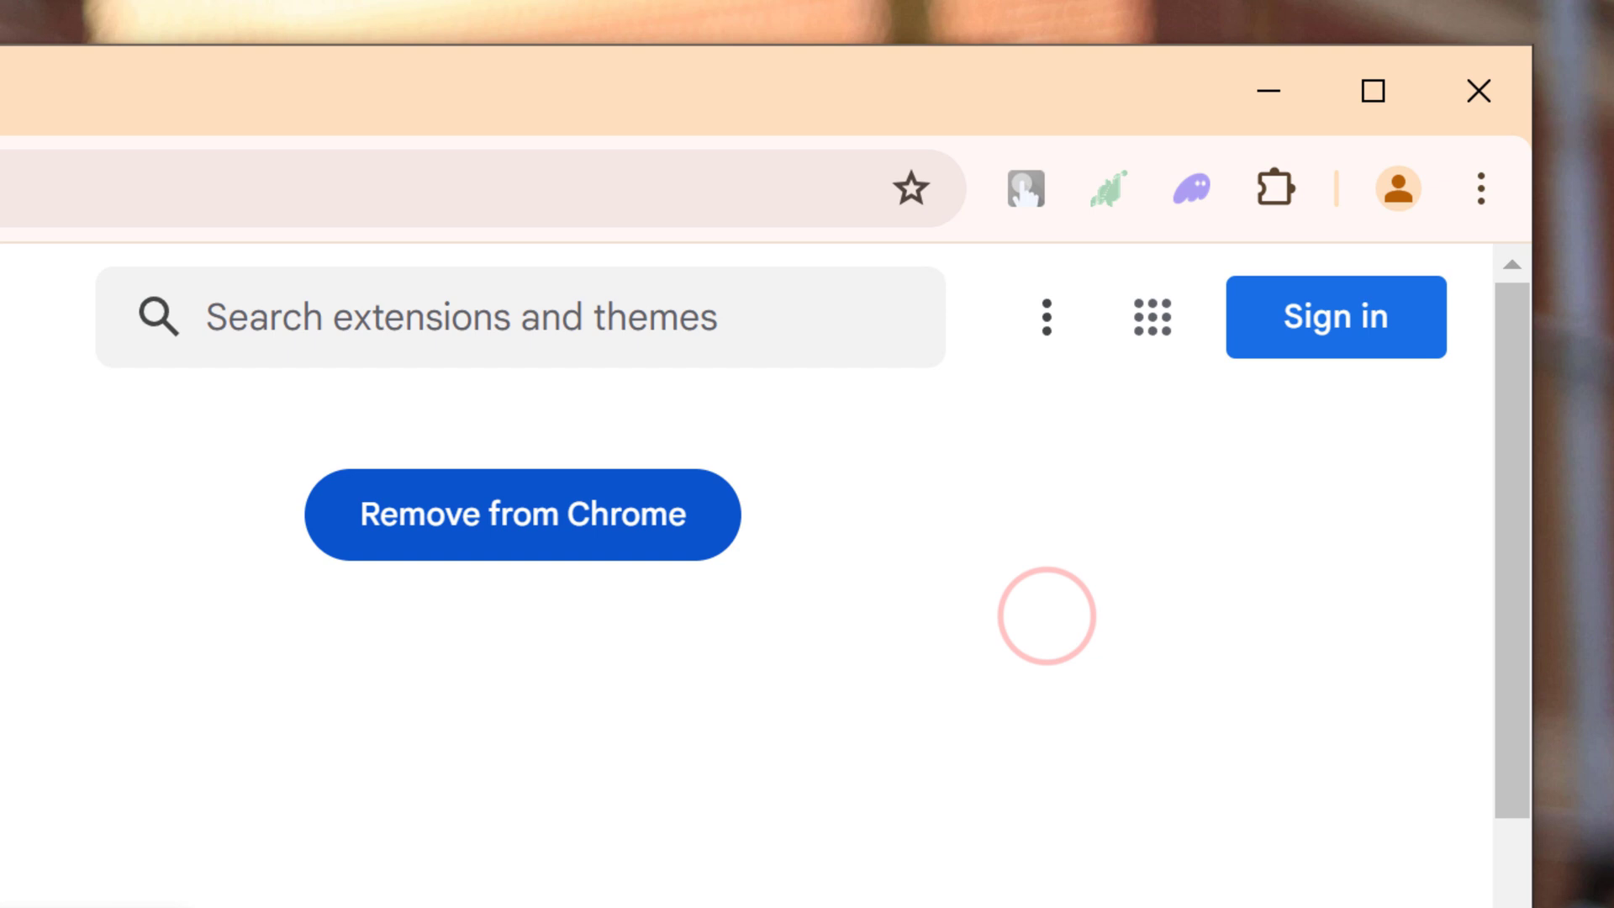
{"action": "left_click", "coordinate": [1091, 504]}
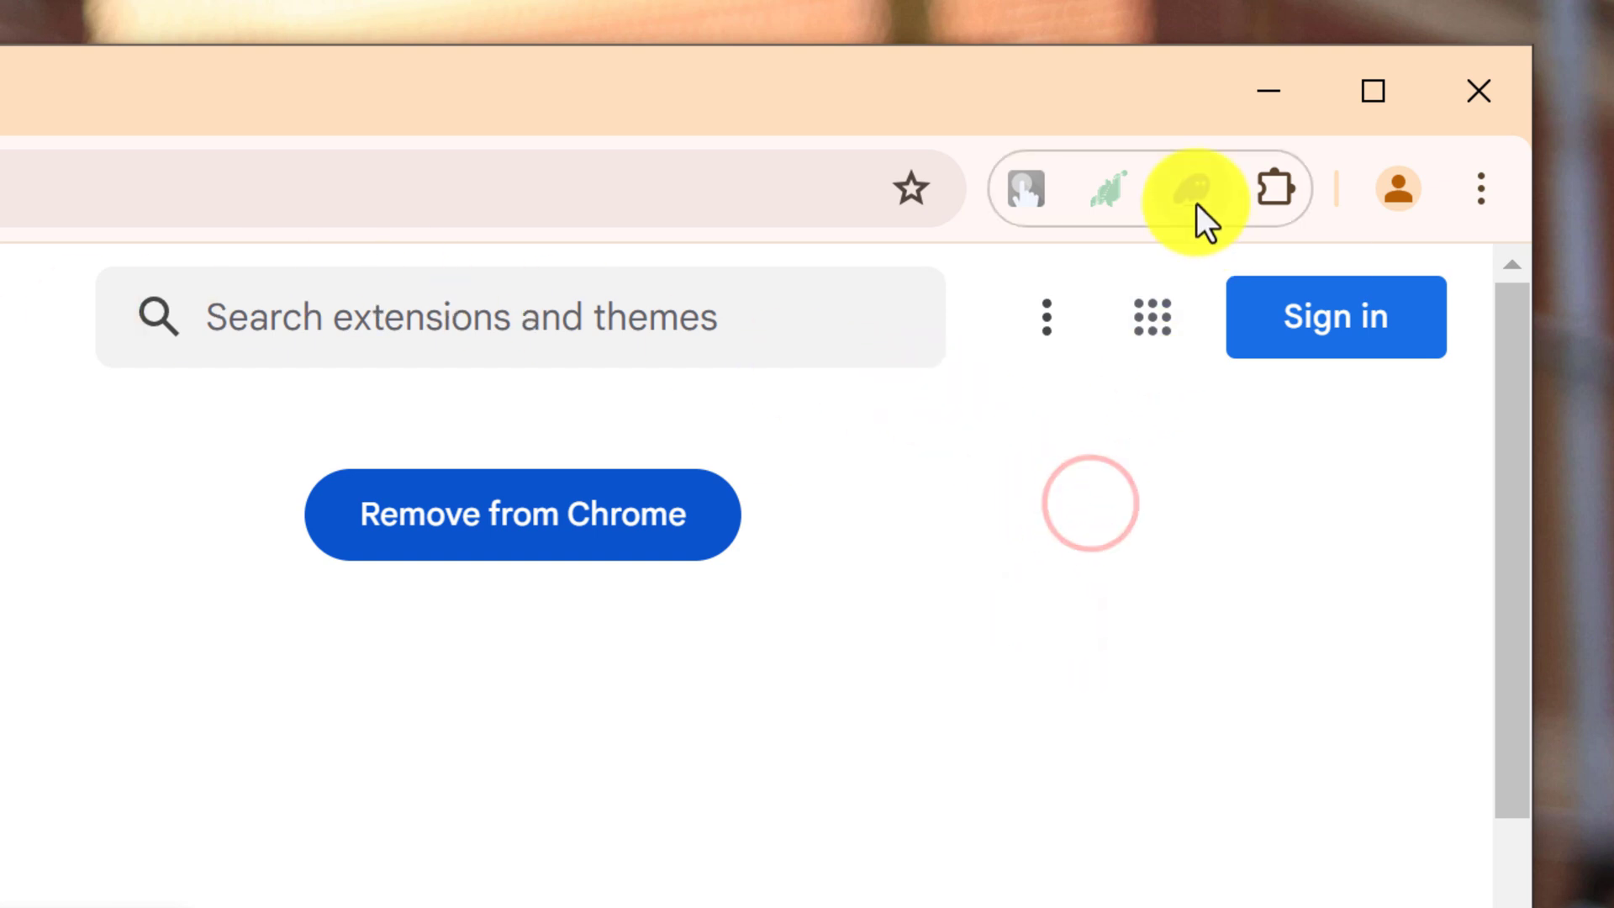
{"action": "left_click", "coordinate": [1197, 199]}
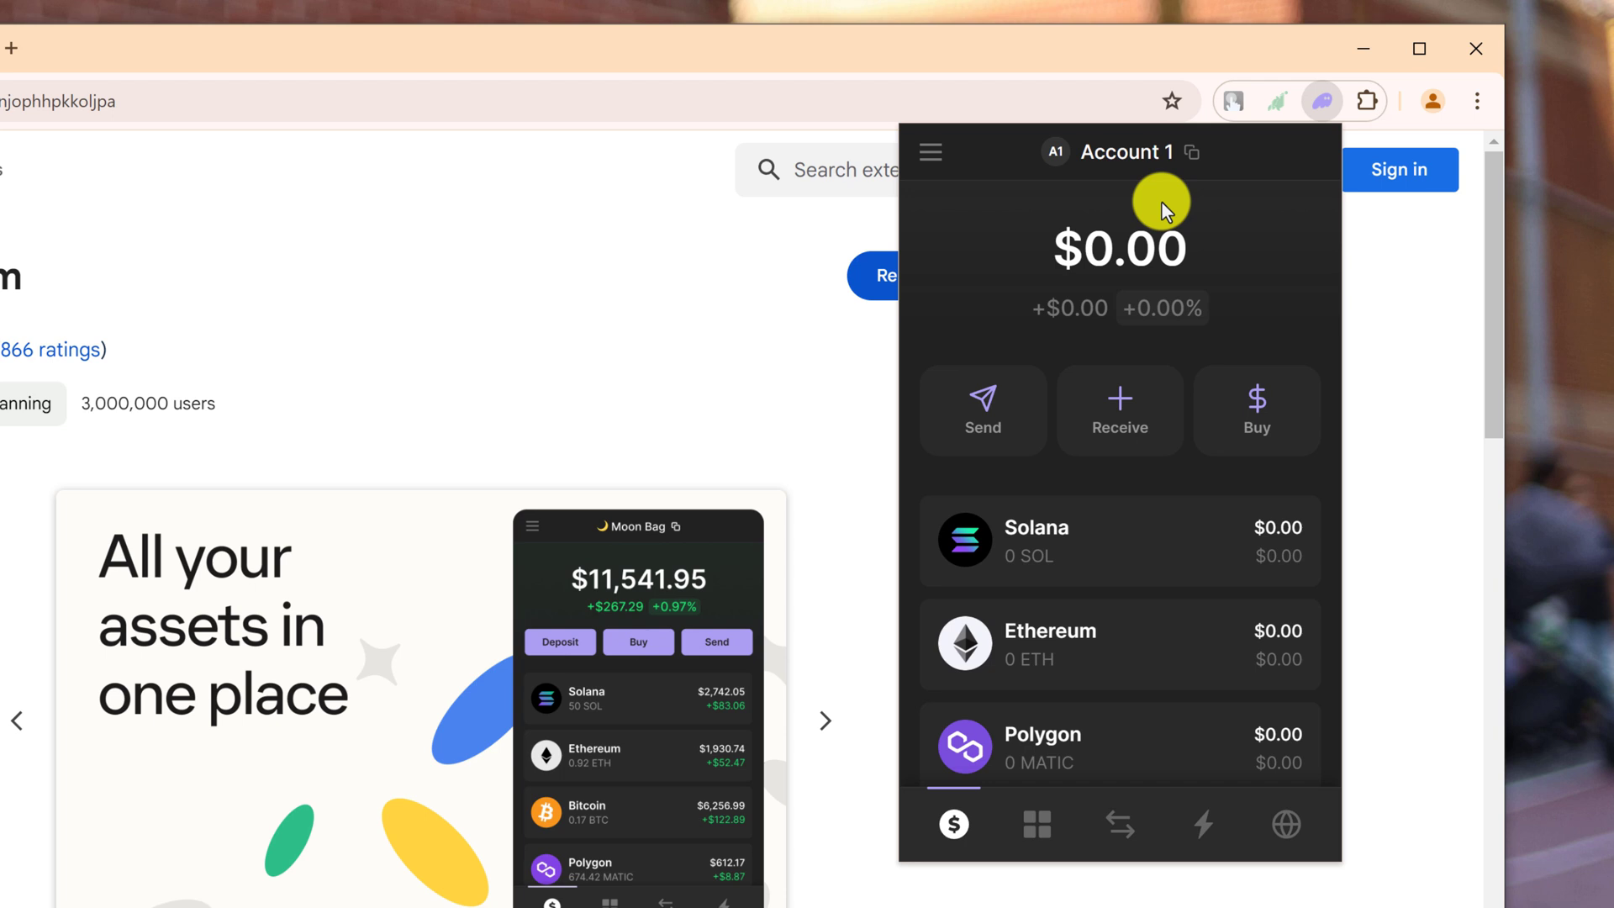
- Replace the account name 'Account 1' with 'My Account' in Edit Account and save it
{"action": "mouse_move", "coordinate": [1112, 156]}
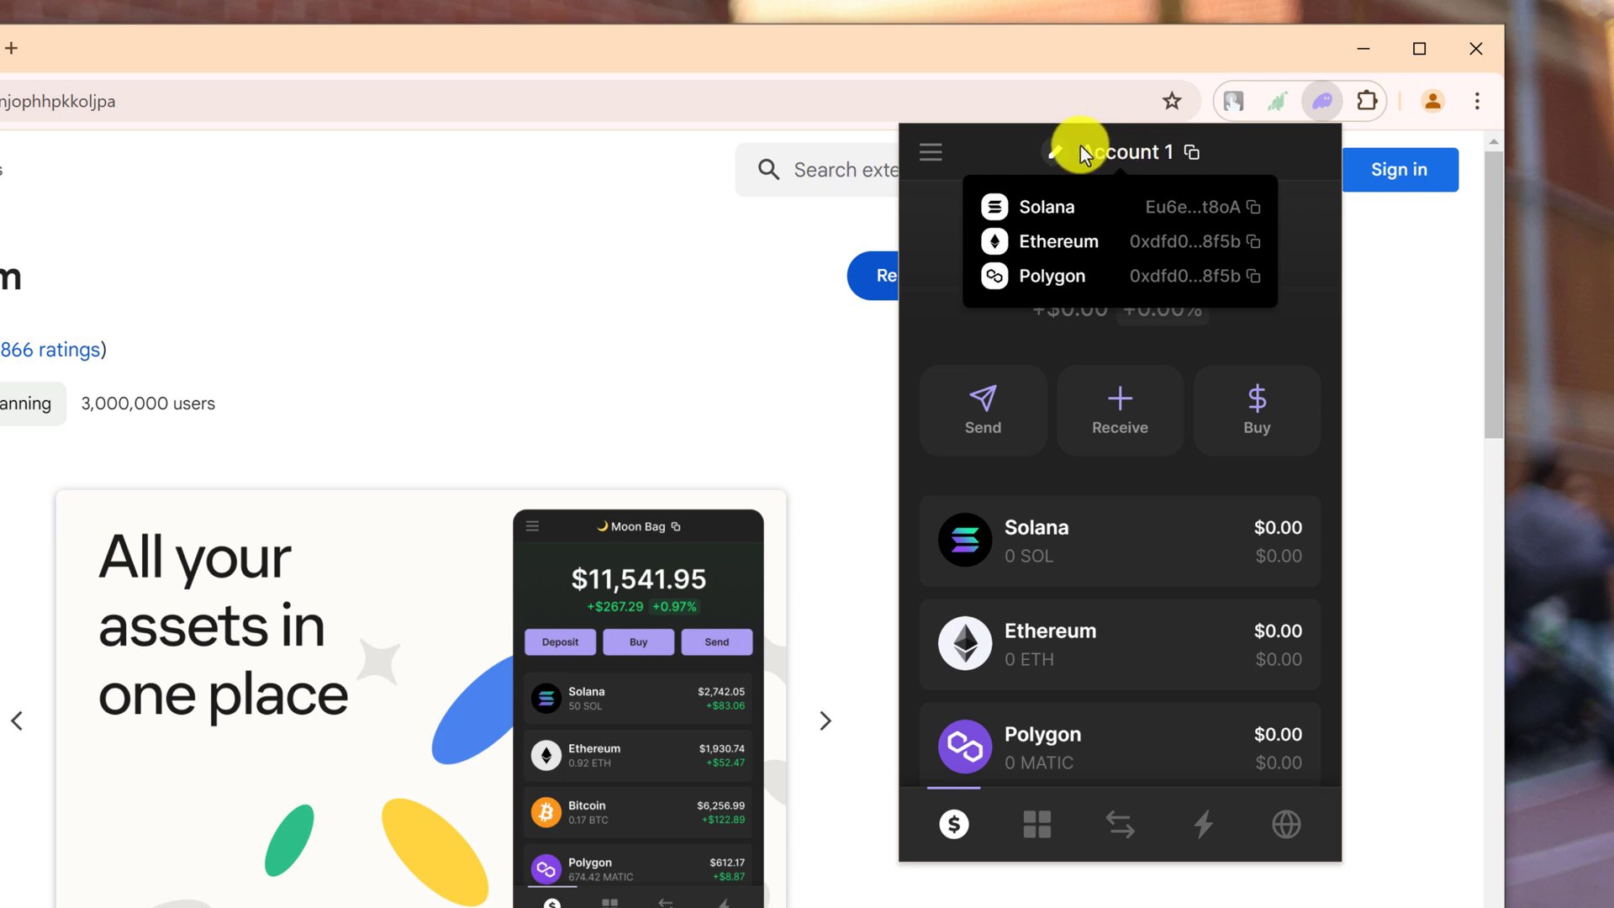
{"action": "left_click", "coordinate": [1058, 155]}
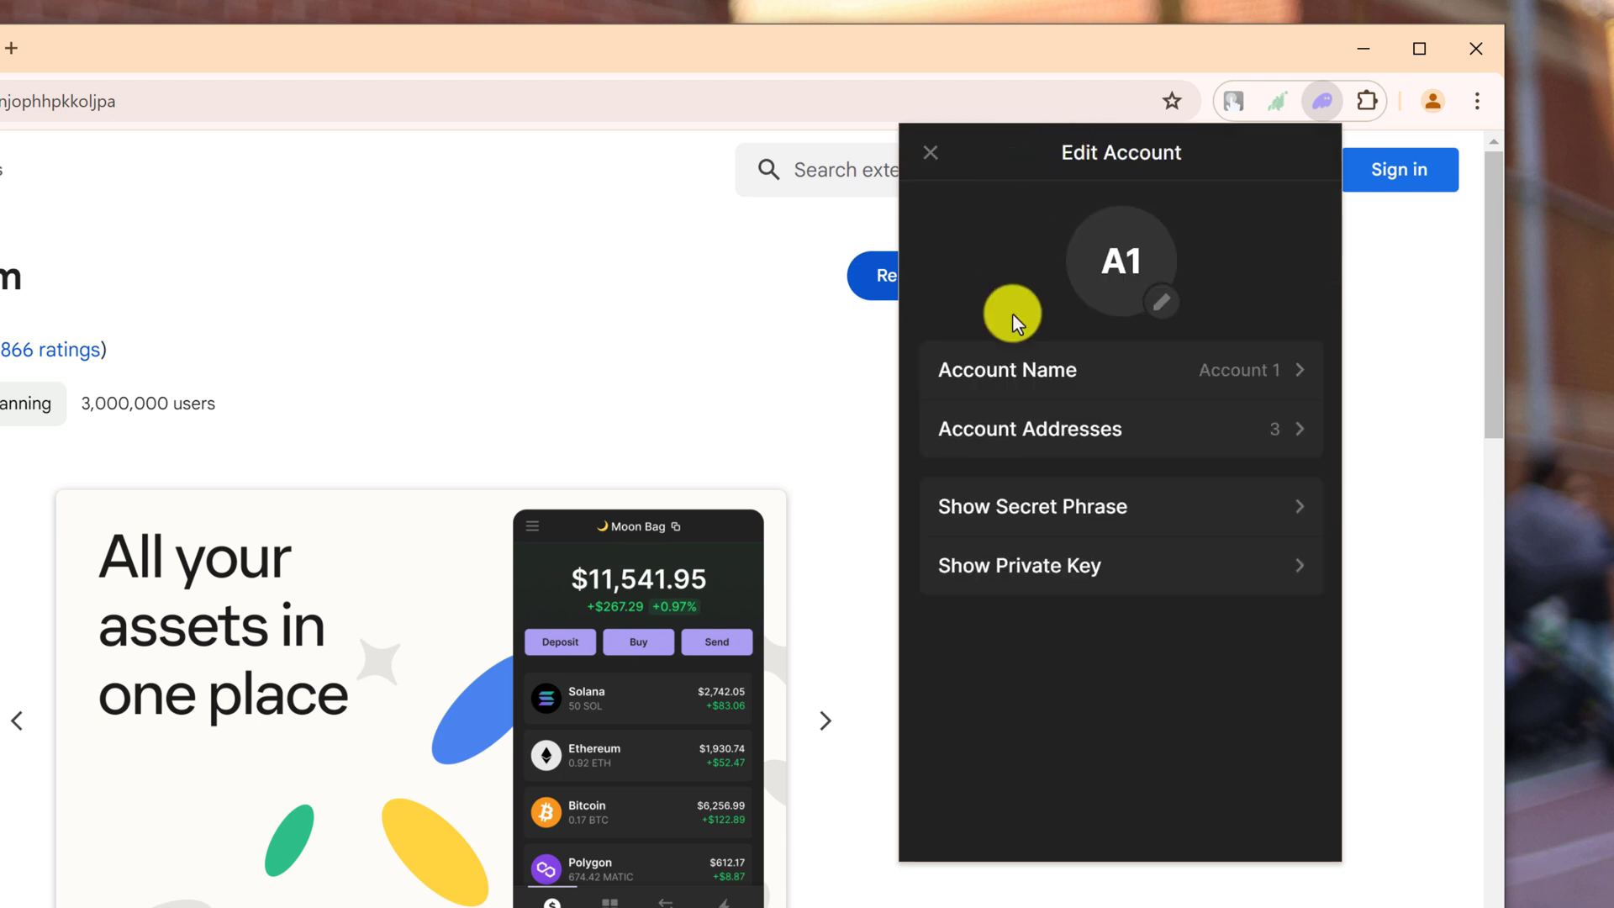
{"action": "left_click", "coordinate": [1181, 373]}
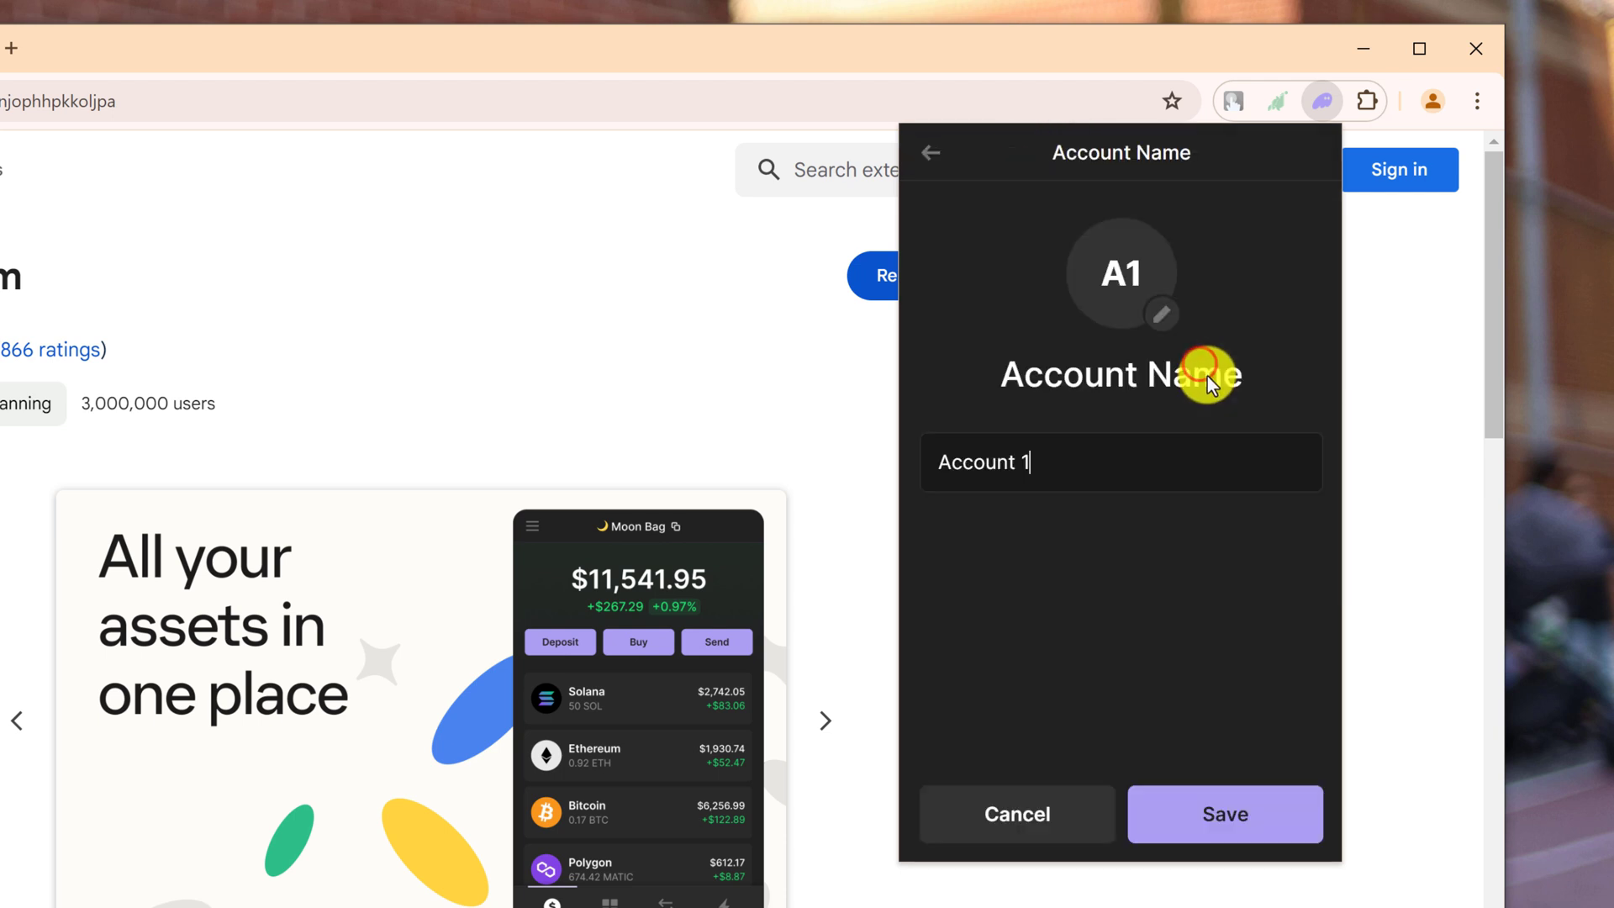
{"action": "left_click", "coordinate": [1065, 471]}
{"action": "left_click_drag", "start_coordinate": [957, 460], "coordinate": [889, 457]}
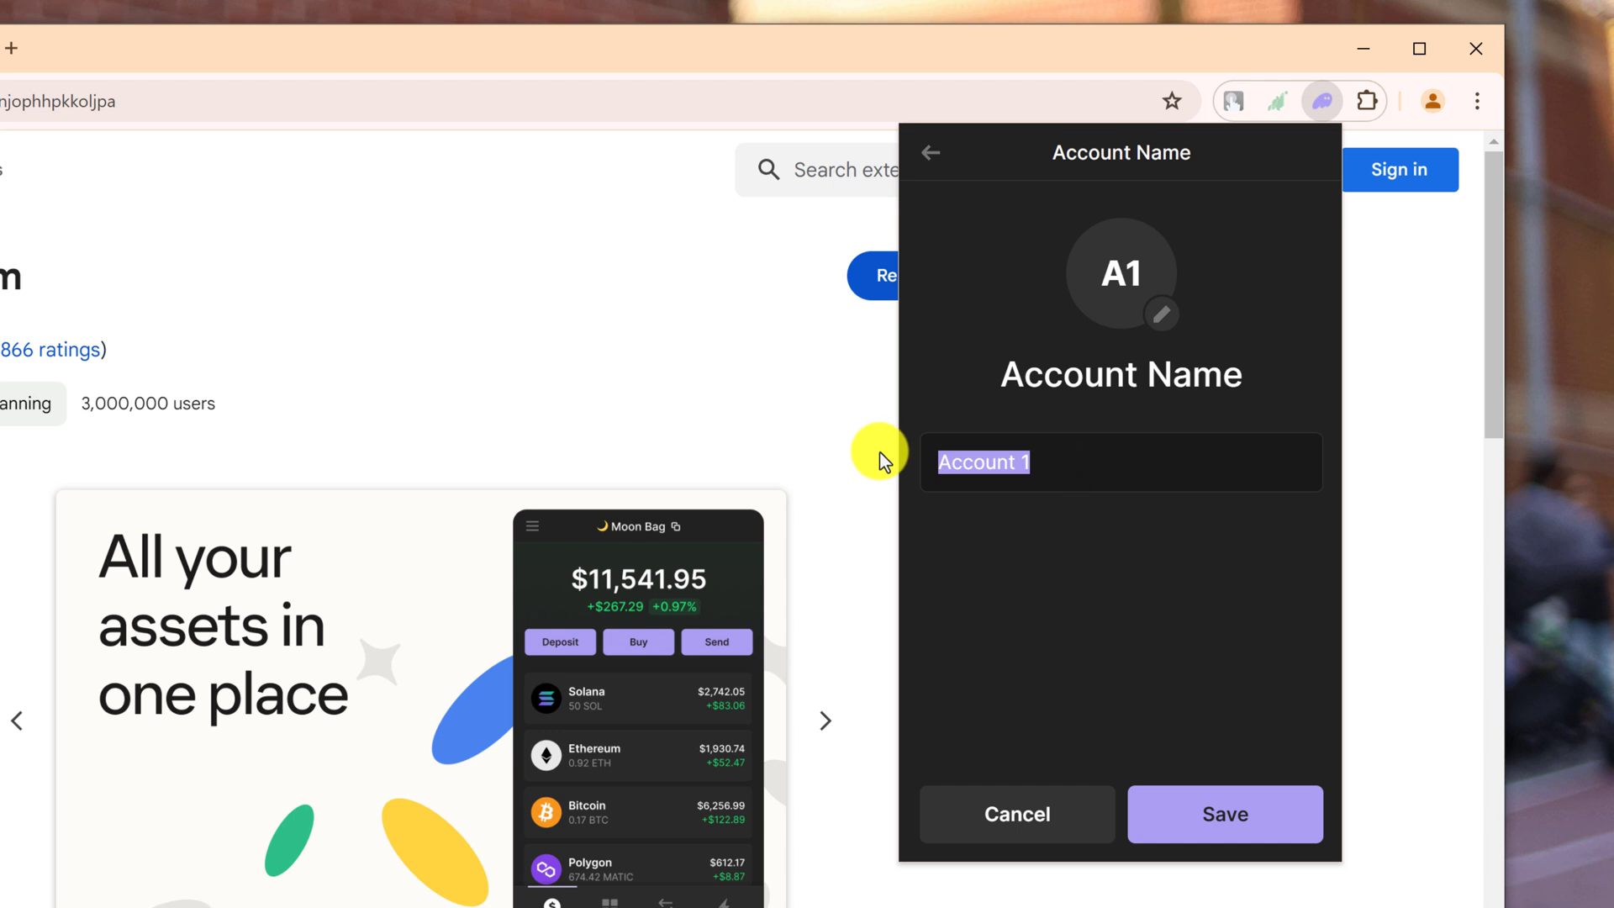
{"action": "type", "text": "My Account"}
{"action": "left_click", "coordinate": [1238, 813]}
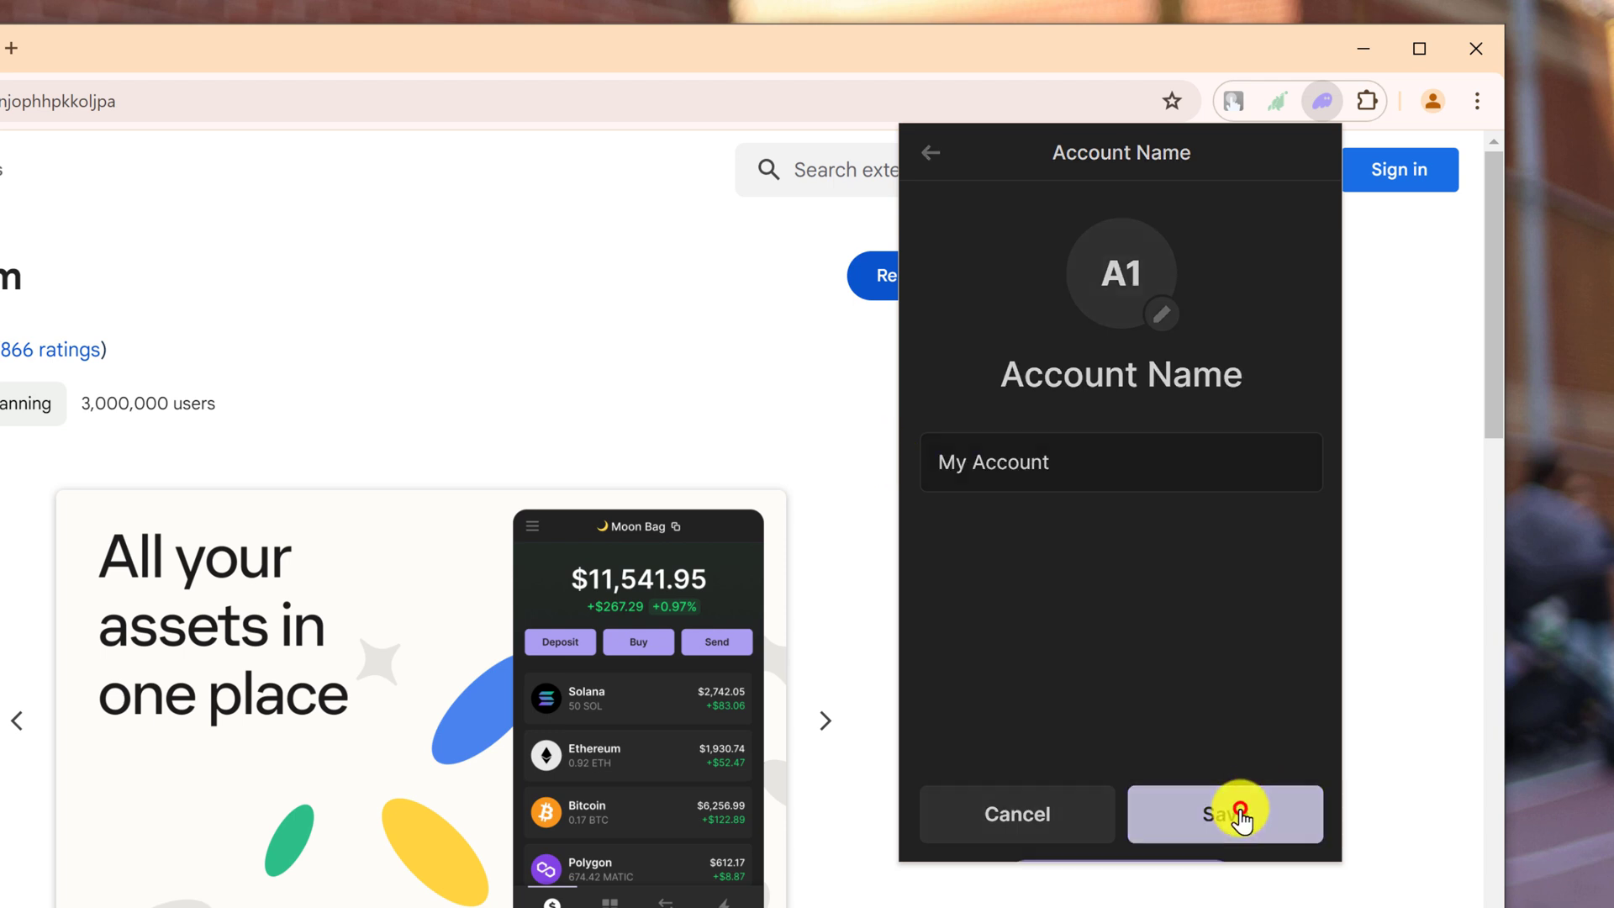
{"action": "left_click", "coordinate": [928, 157]}
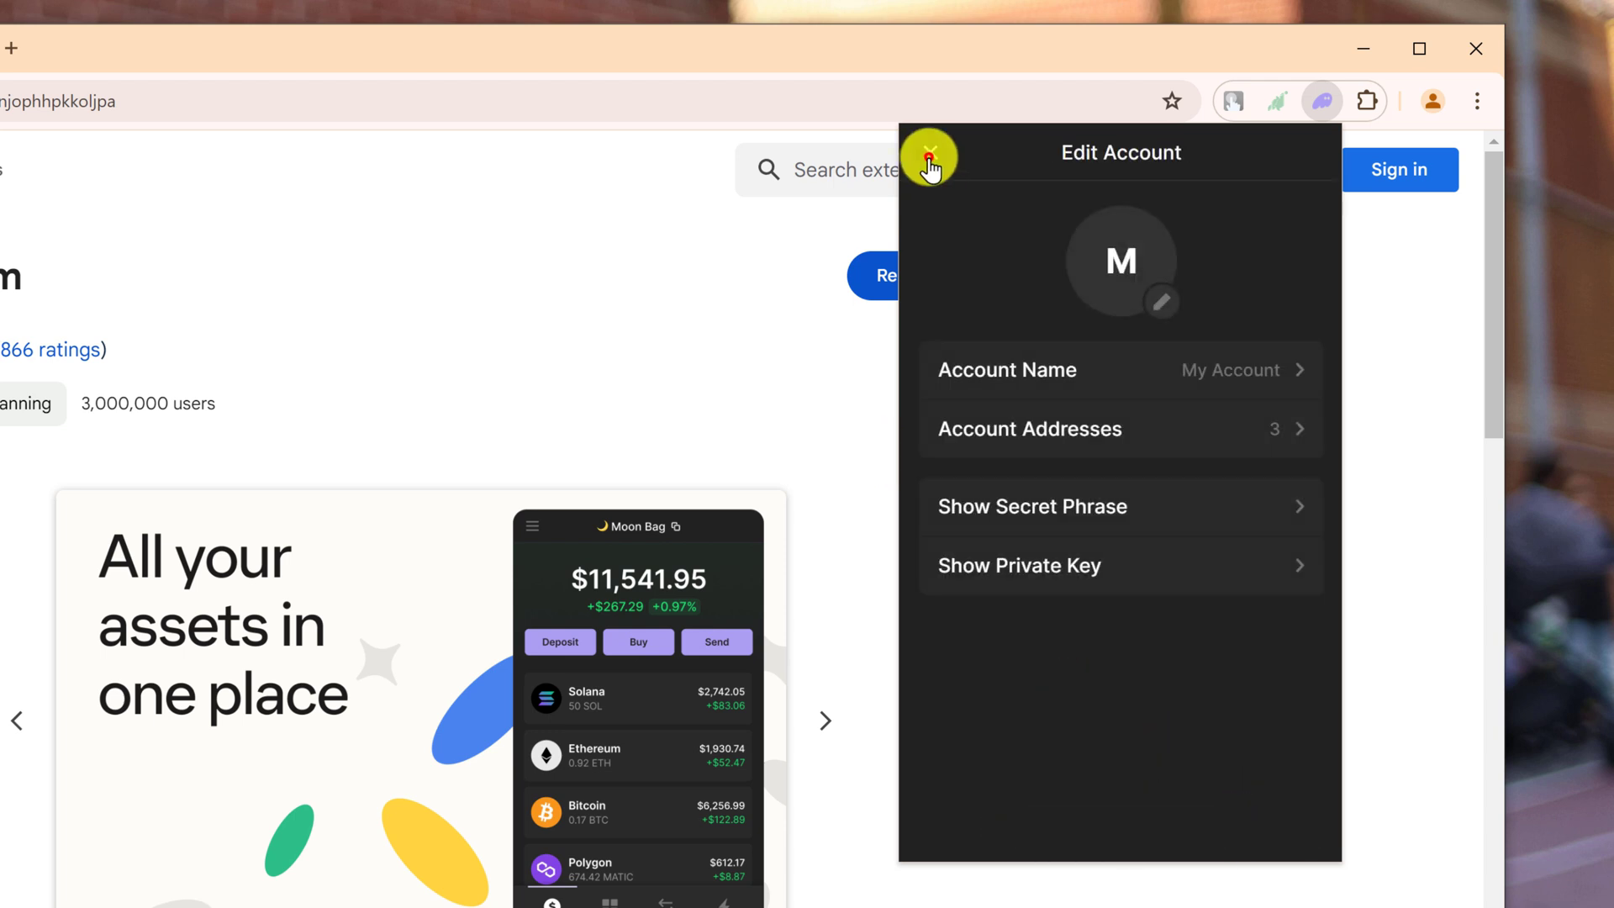
- Copy My Account's Solana address from the account's address list
{"action": "mouse_move", "coordinate": [1198, 150]}
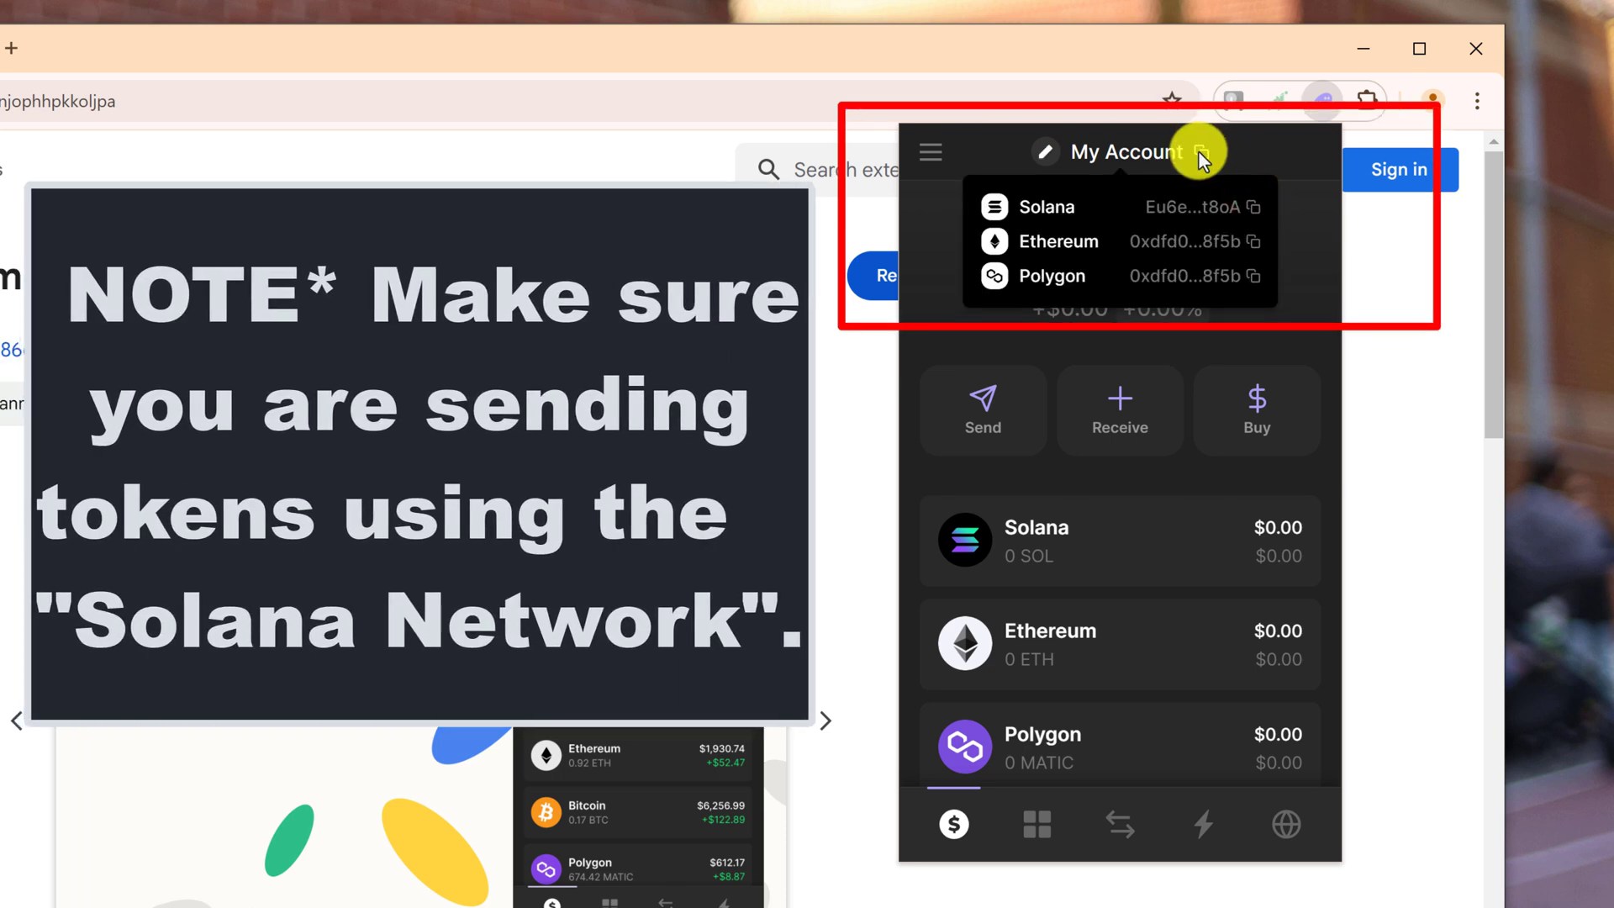
{"action": "left_click", "coordinate": [1219, 217]}
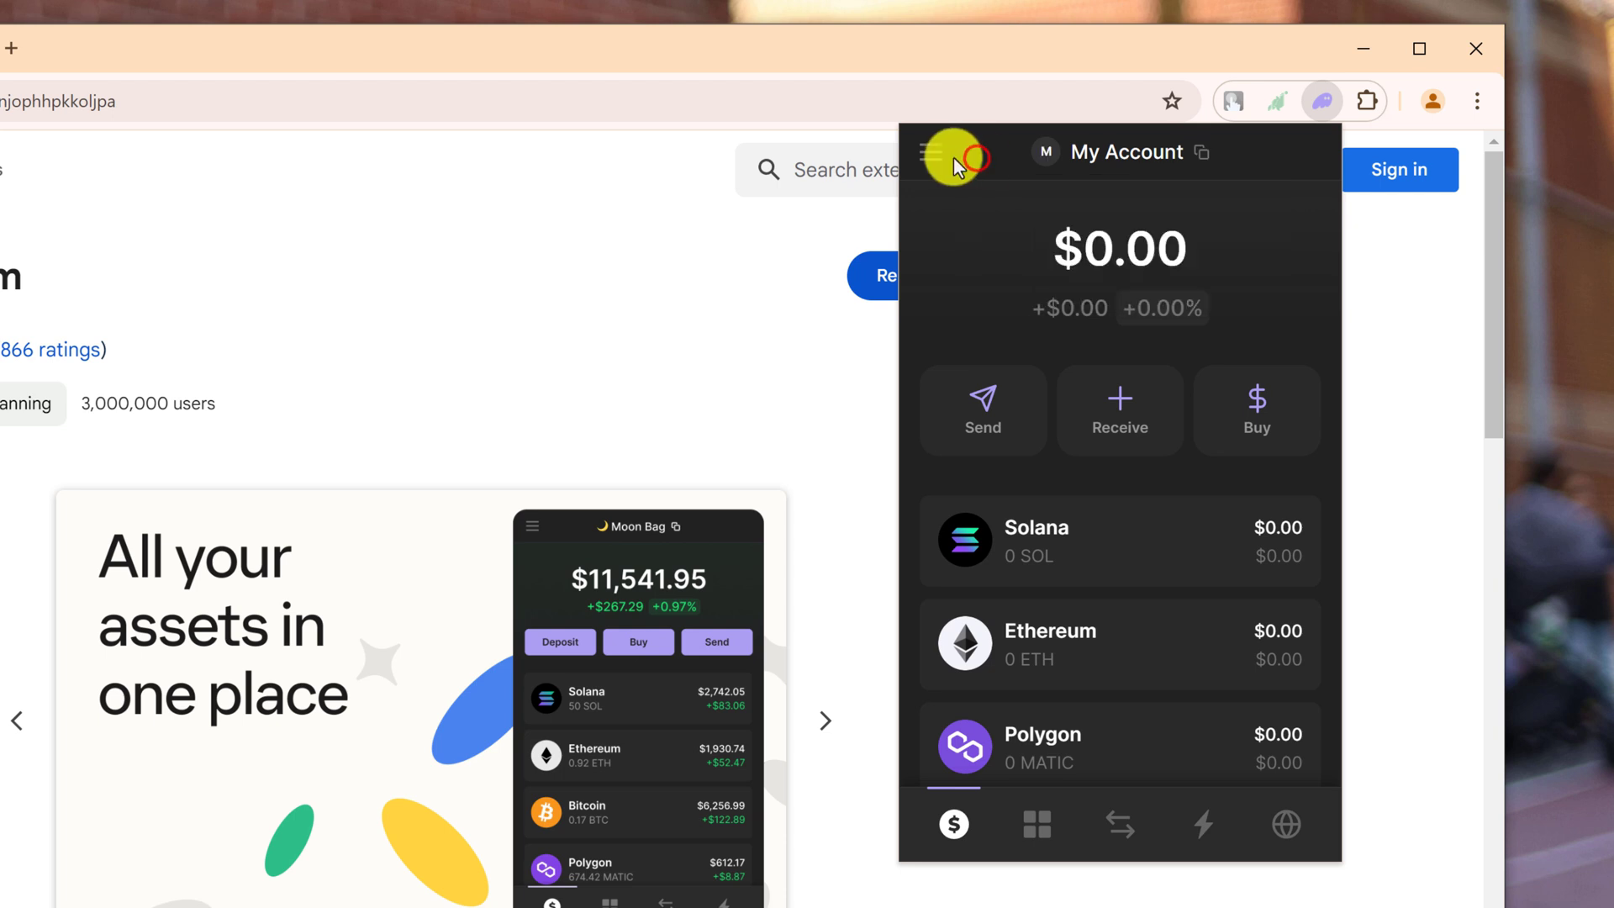
{"action": "left_click", "coordinate": [977, 158]}
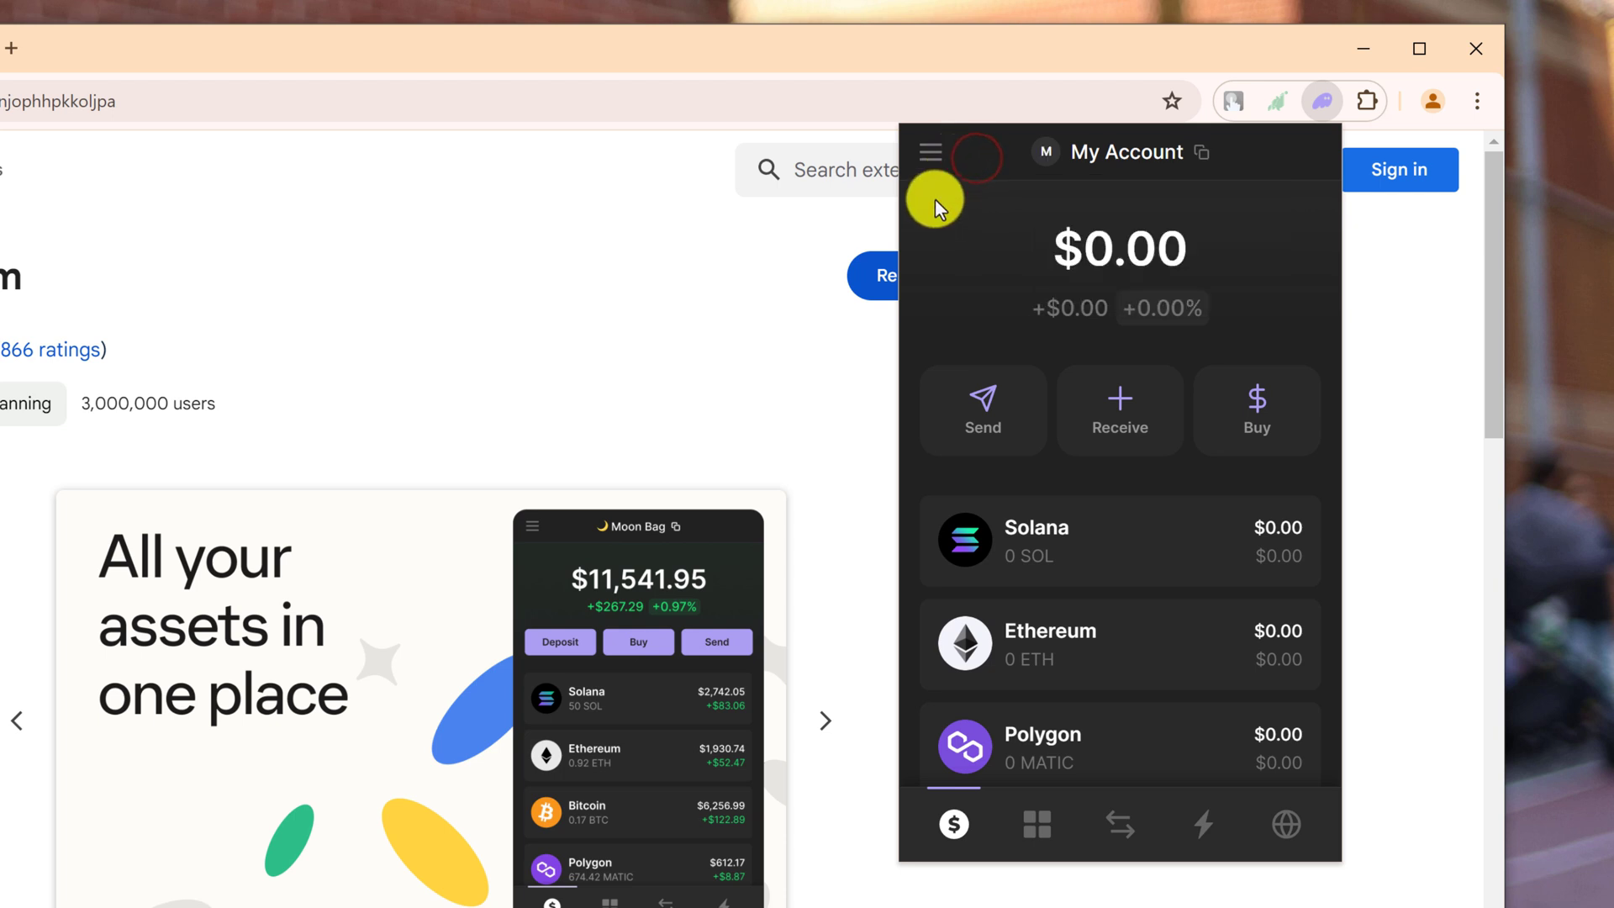
{"action": "left_click", "coordinate": [928, 155]}
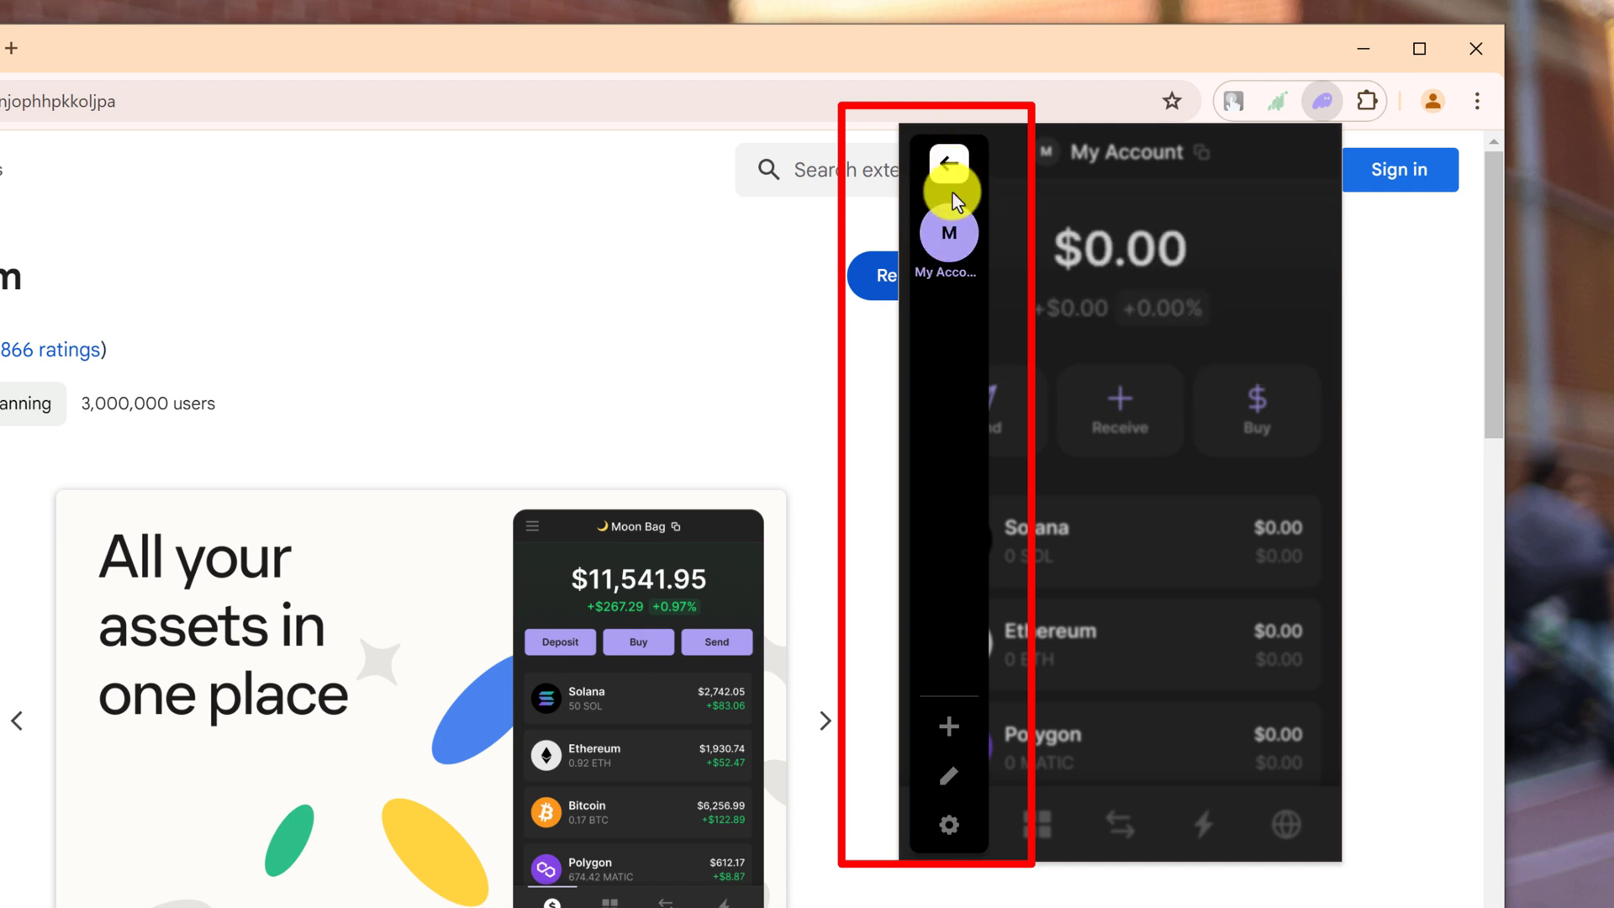
{"action": "mouse_move", "coordinate": [953, 243]}
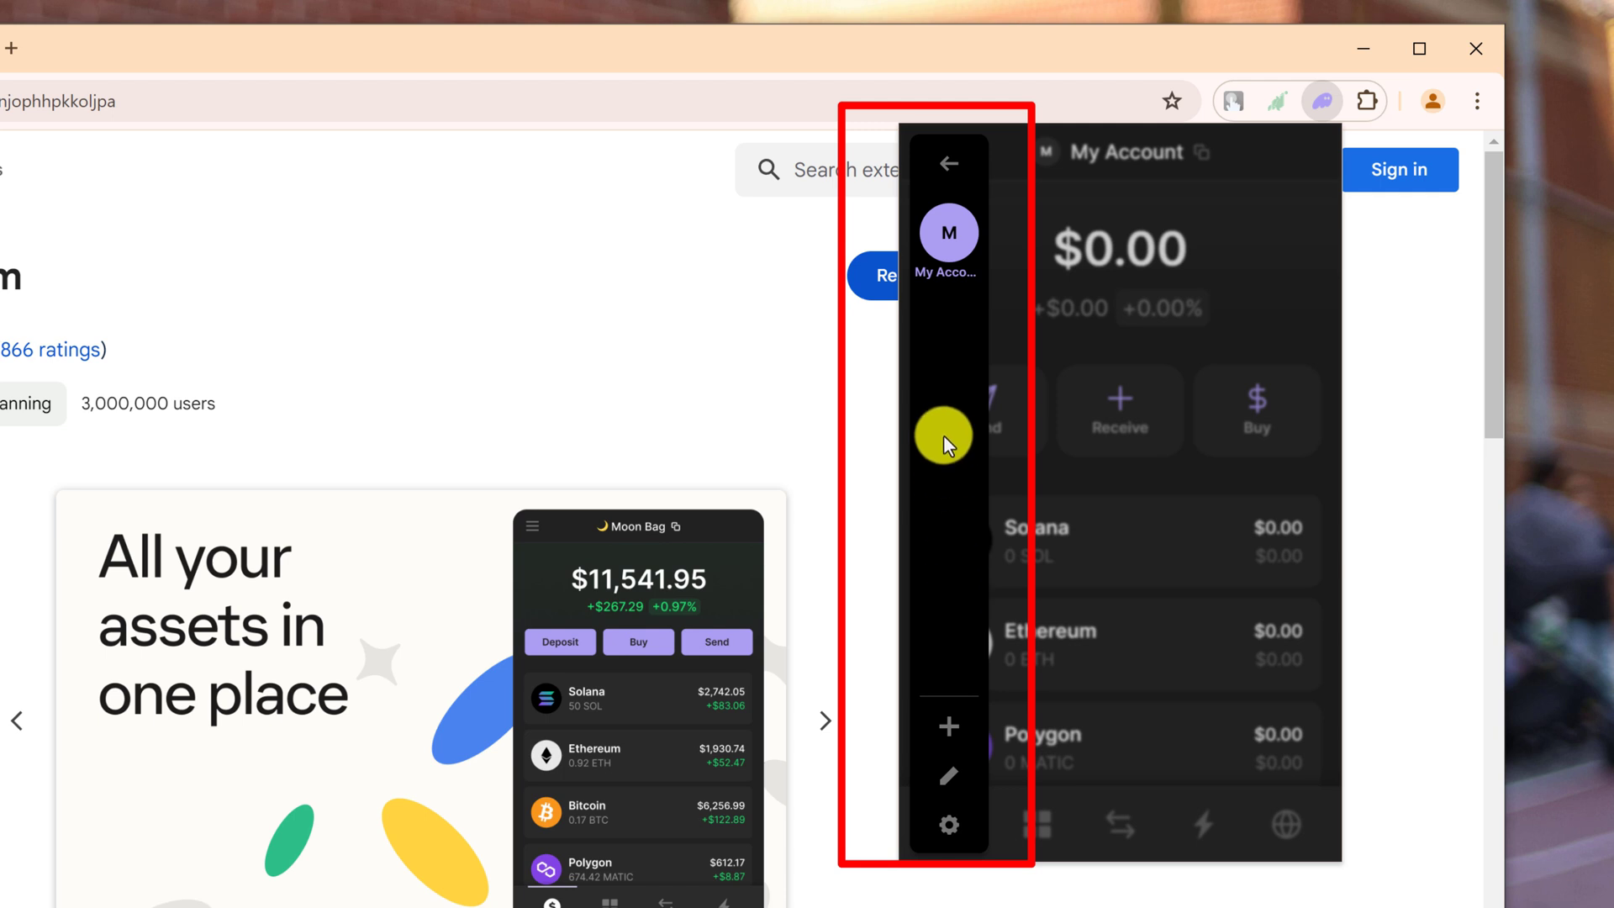
{"action": "left_click", "coordinate": [1046, 269]}
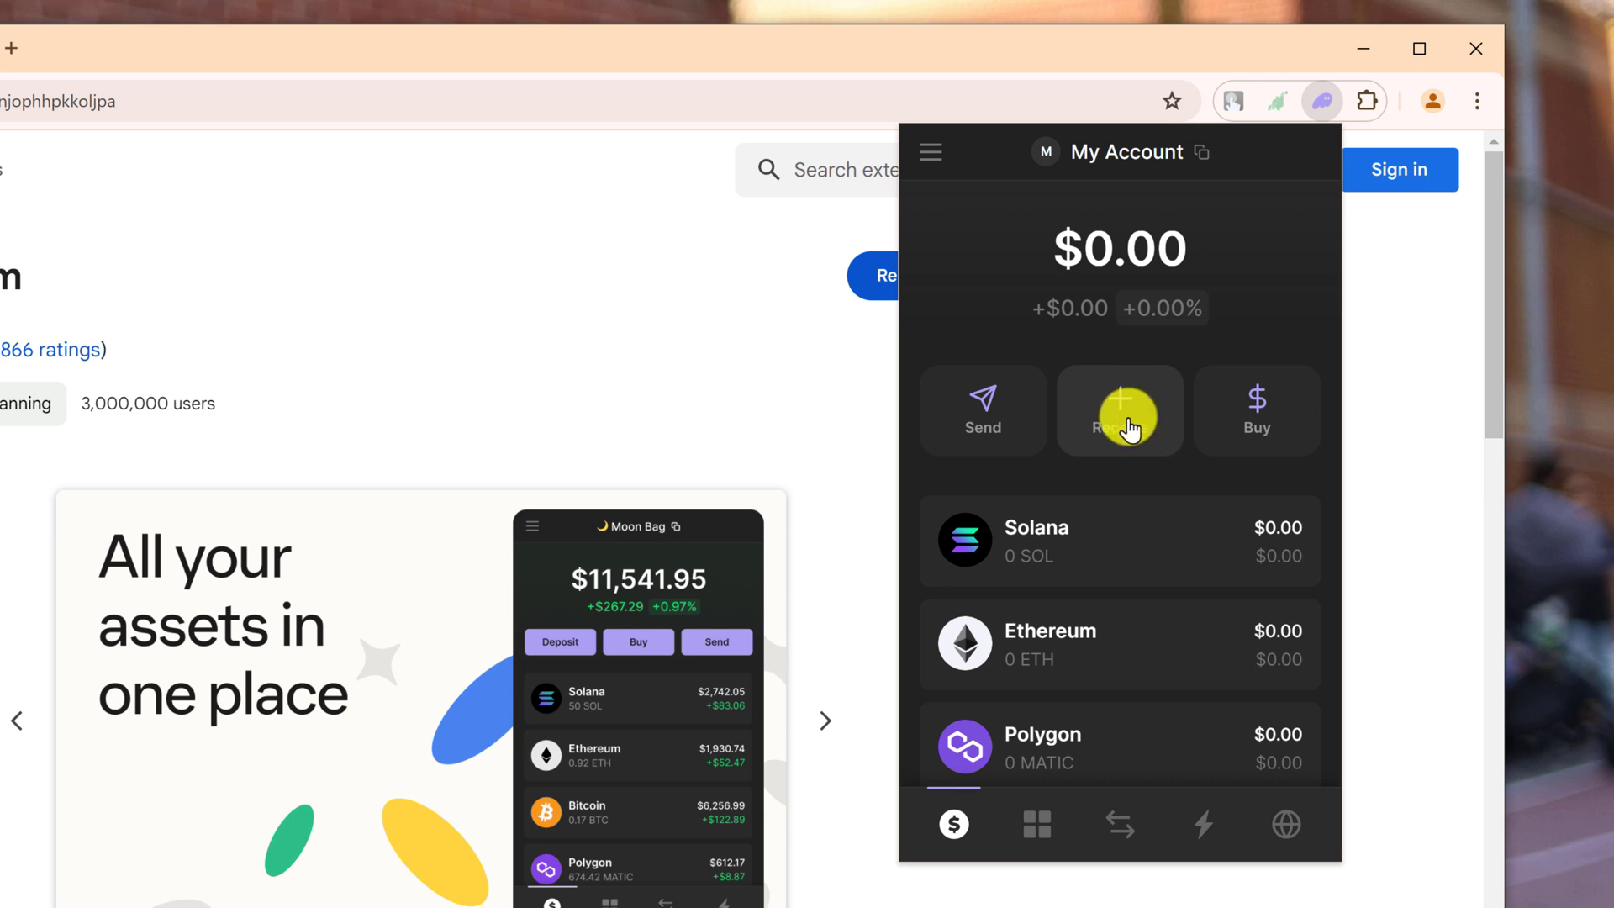
{"action": "left_click", "coordinate": [1250, 410]}
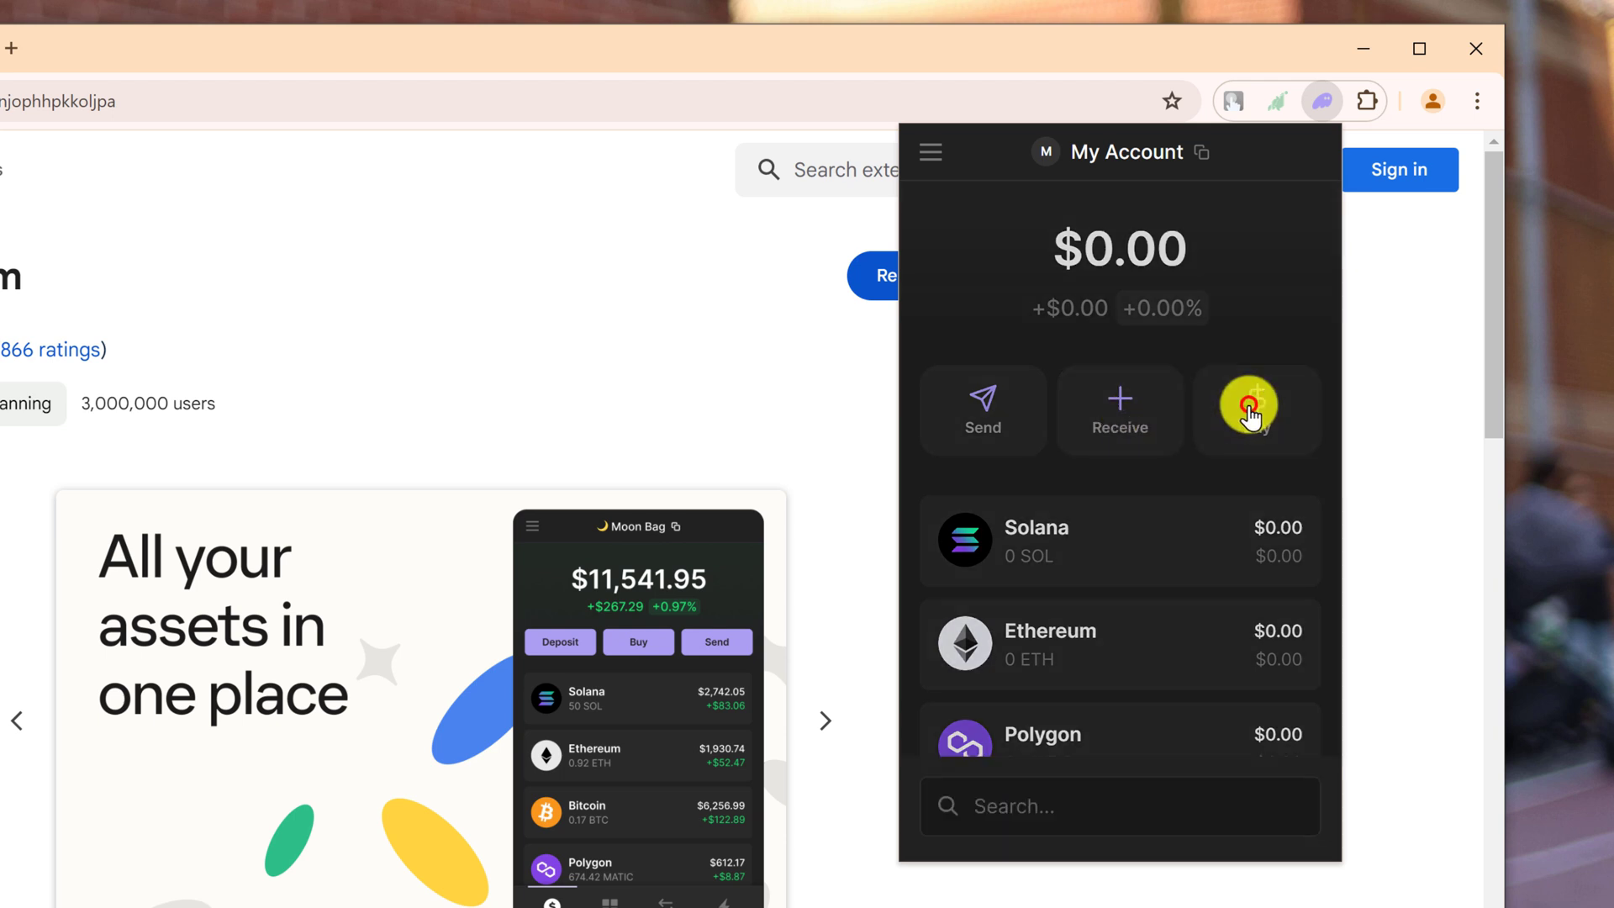
{"action": "left_click", "coordinate": [1085, 322]}
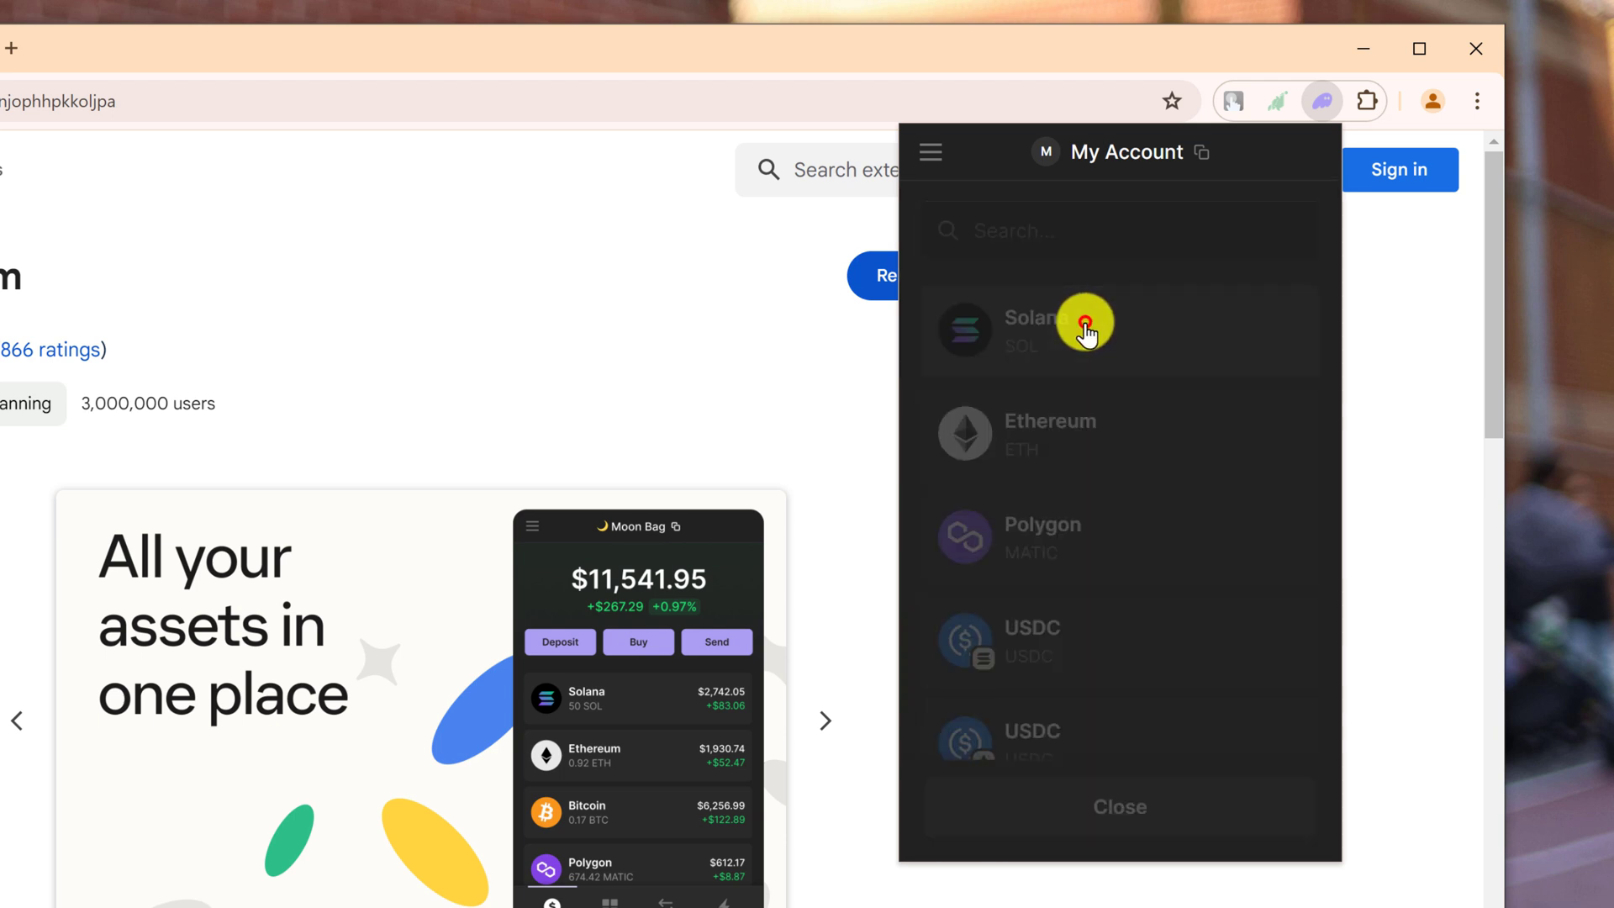
{"action": "left_click", "coordinate": [1080, 530]}
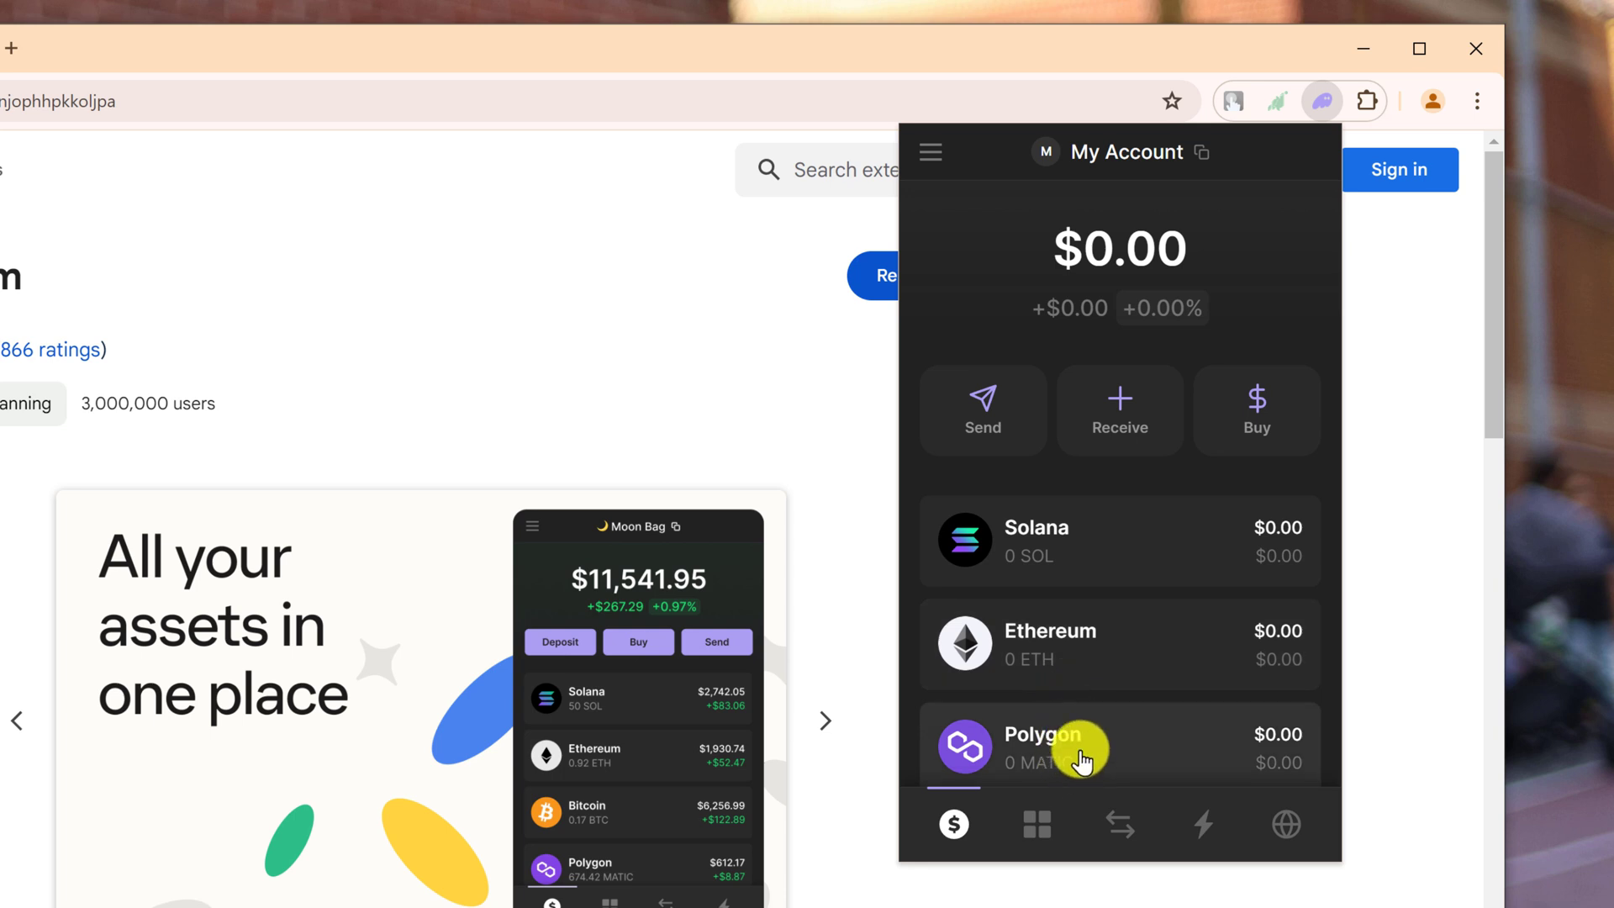
{"action": "scroll", "coordinate": [1081, 706], "scroll_direction": "down", "scroll_amount": 2}
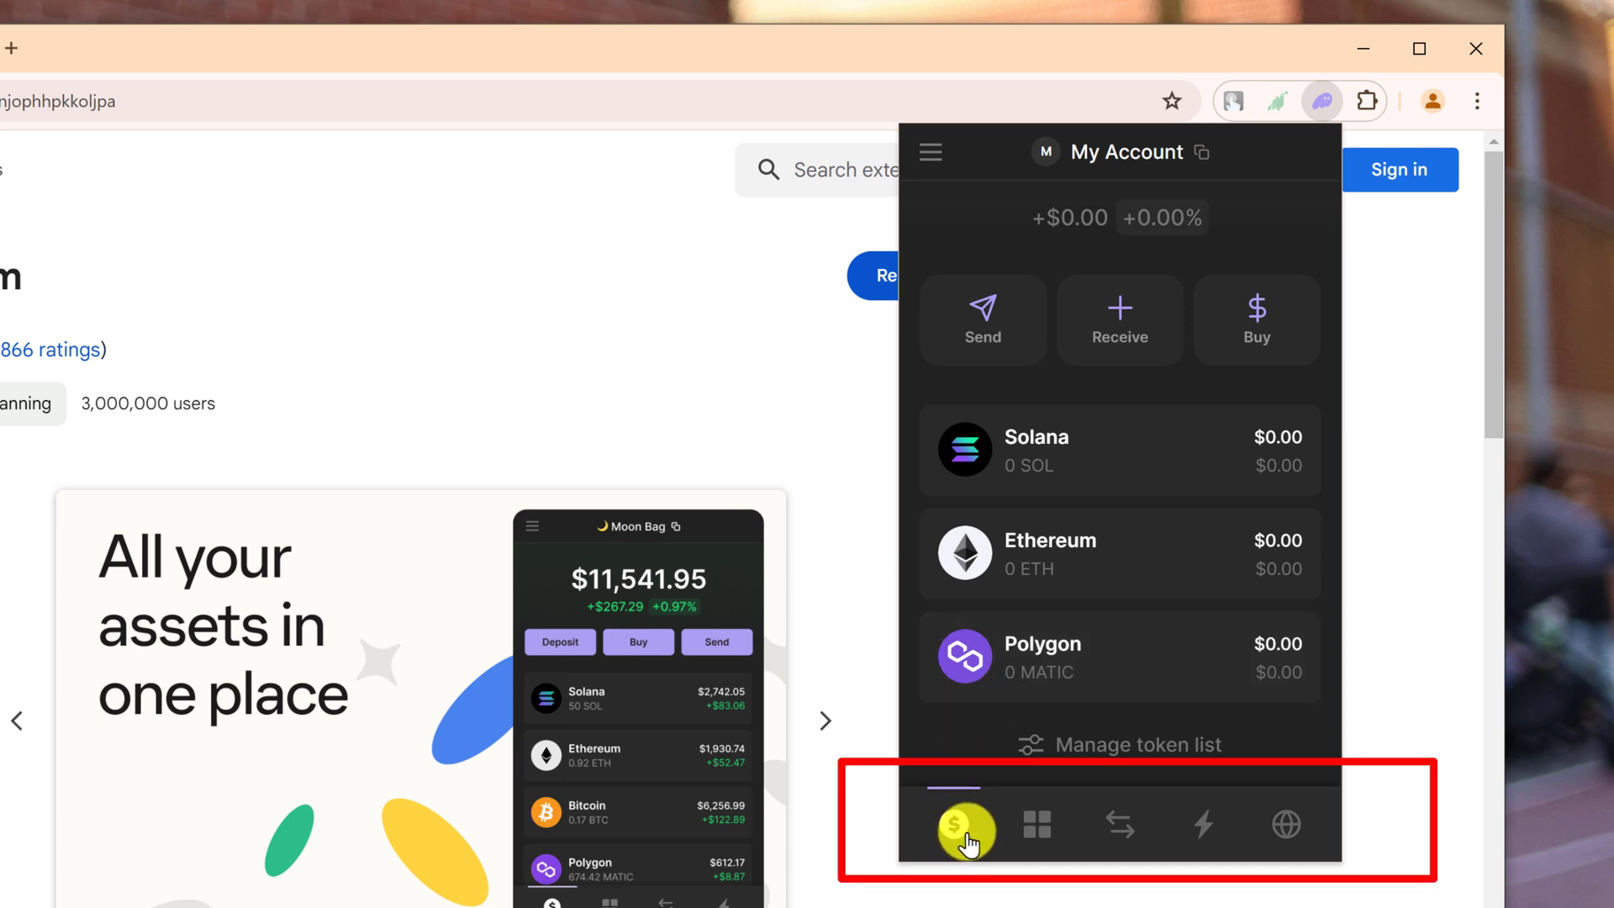
- Browse the collectibles grid and swap form, then show Recent Activity, which is empty
{"action": "left_click", "coordinate": [1040, 837]}
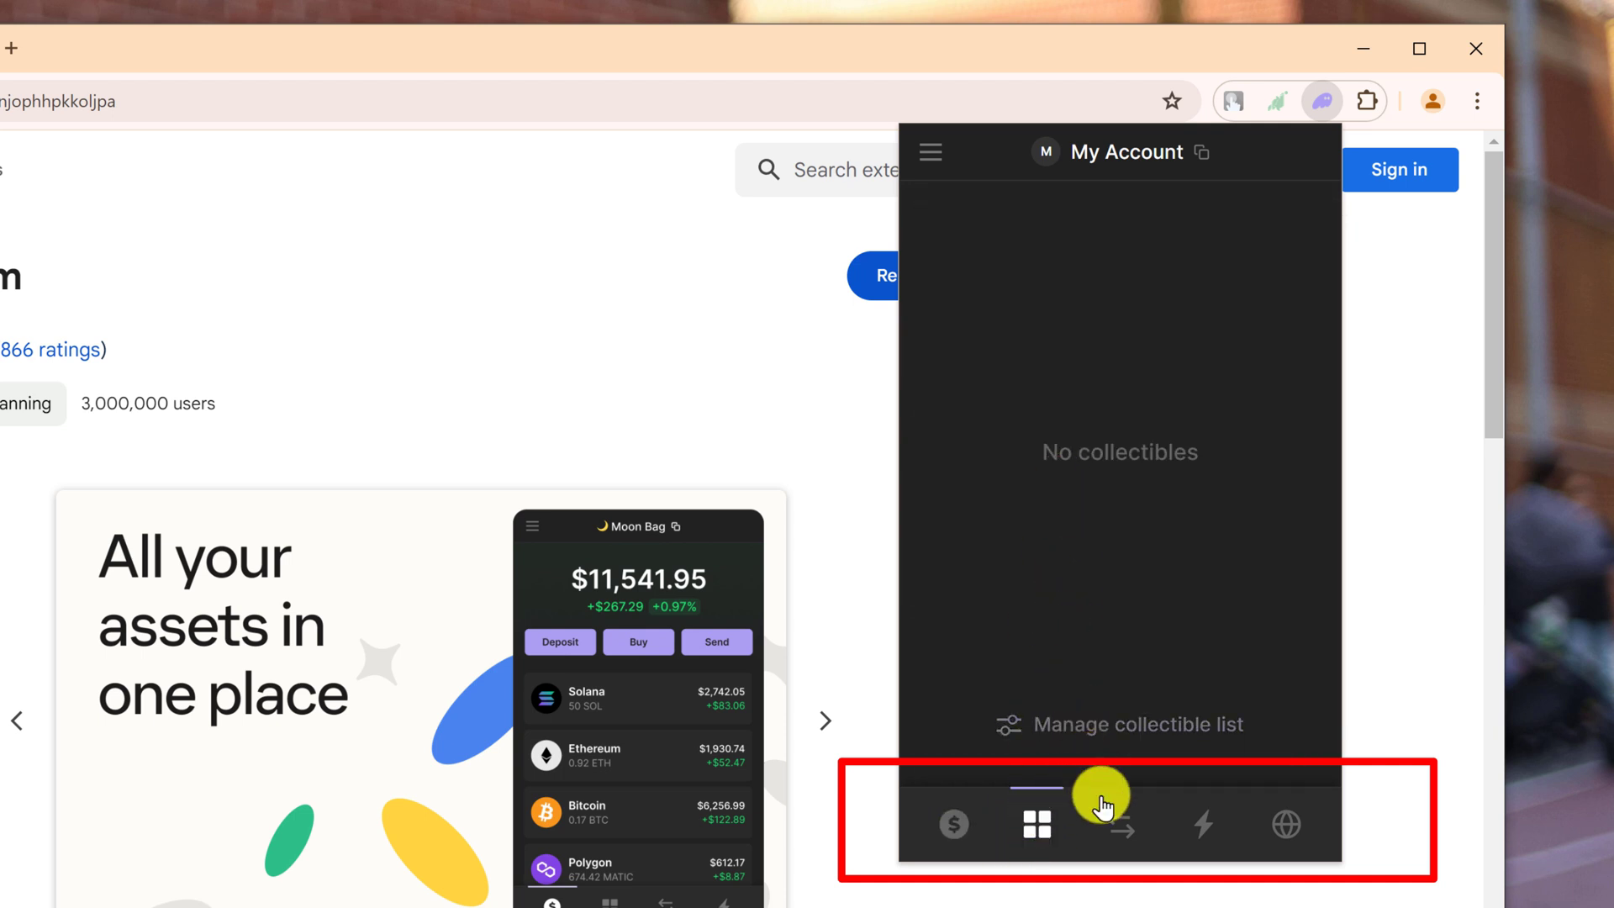
{"action": "left_click", "coordinate": [1108, 832]}
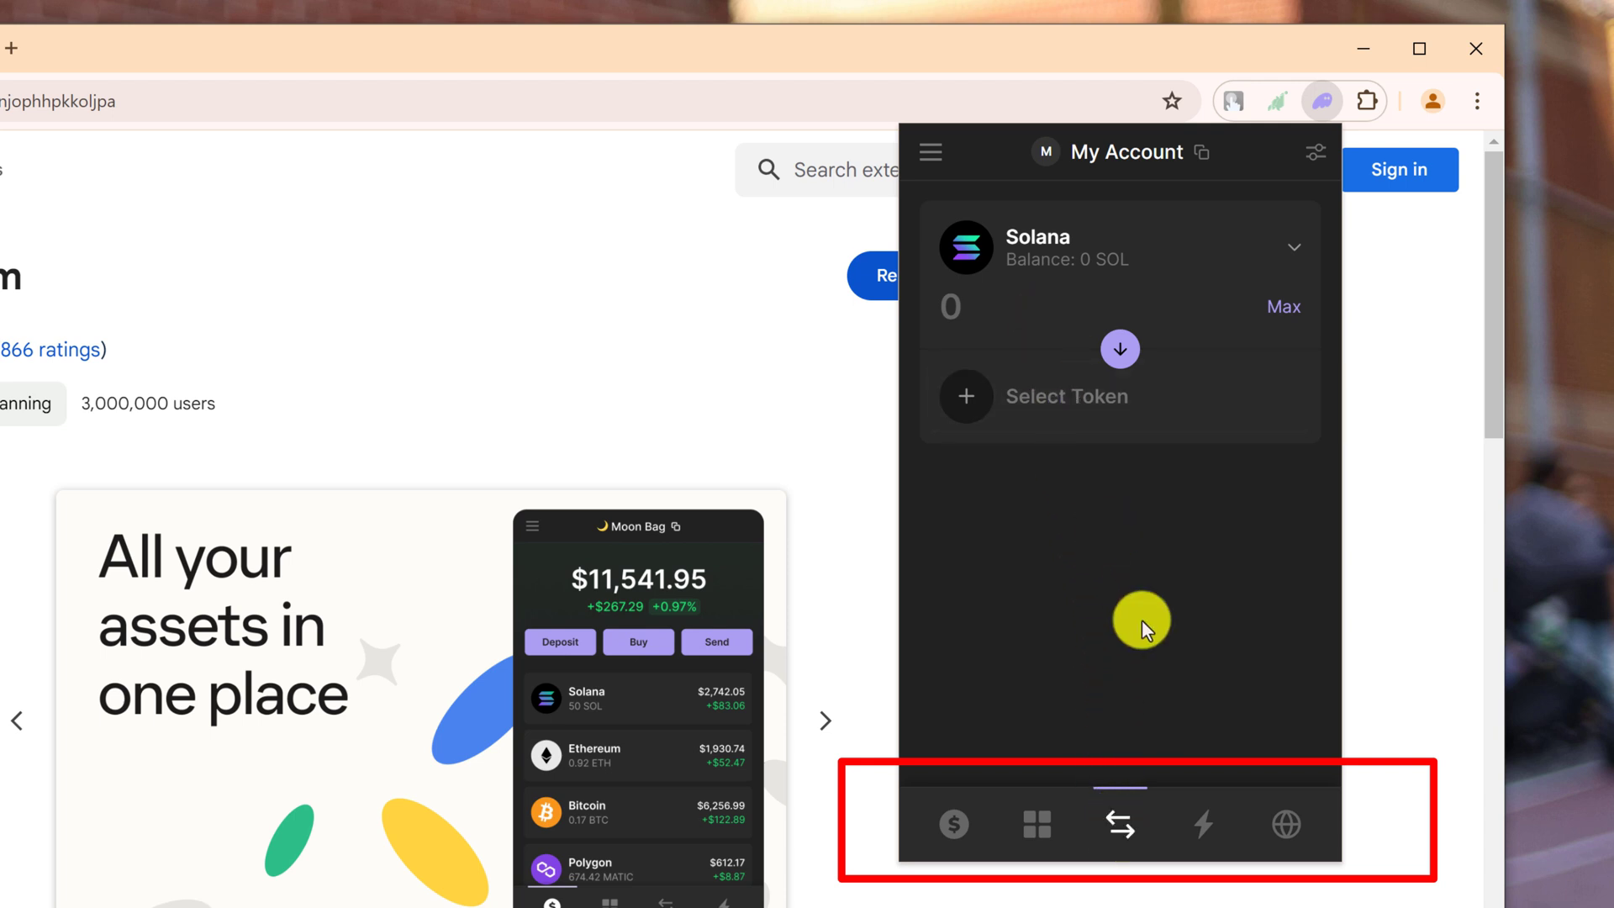
{"action": "left_click", "coordinate": [1204, 832]}
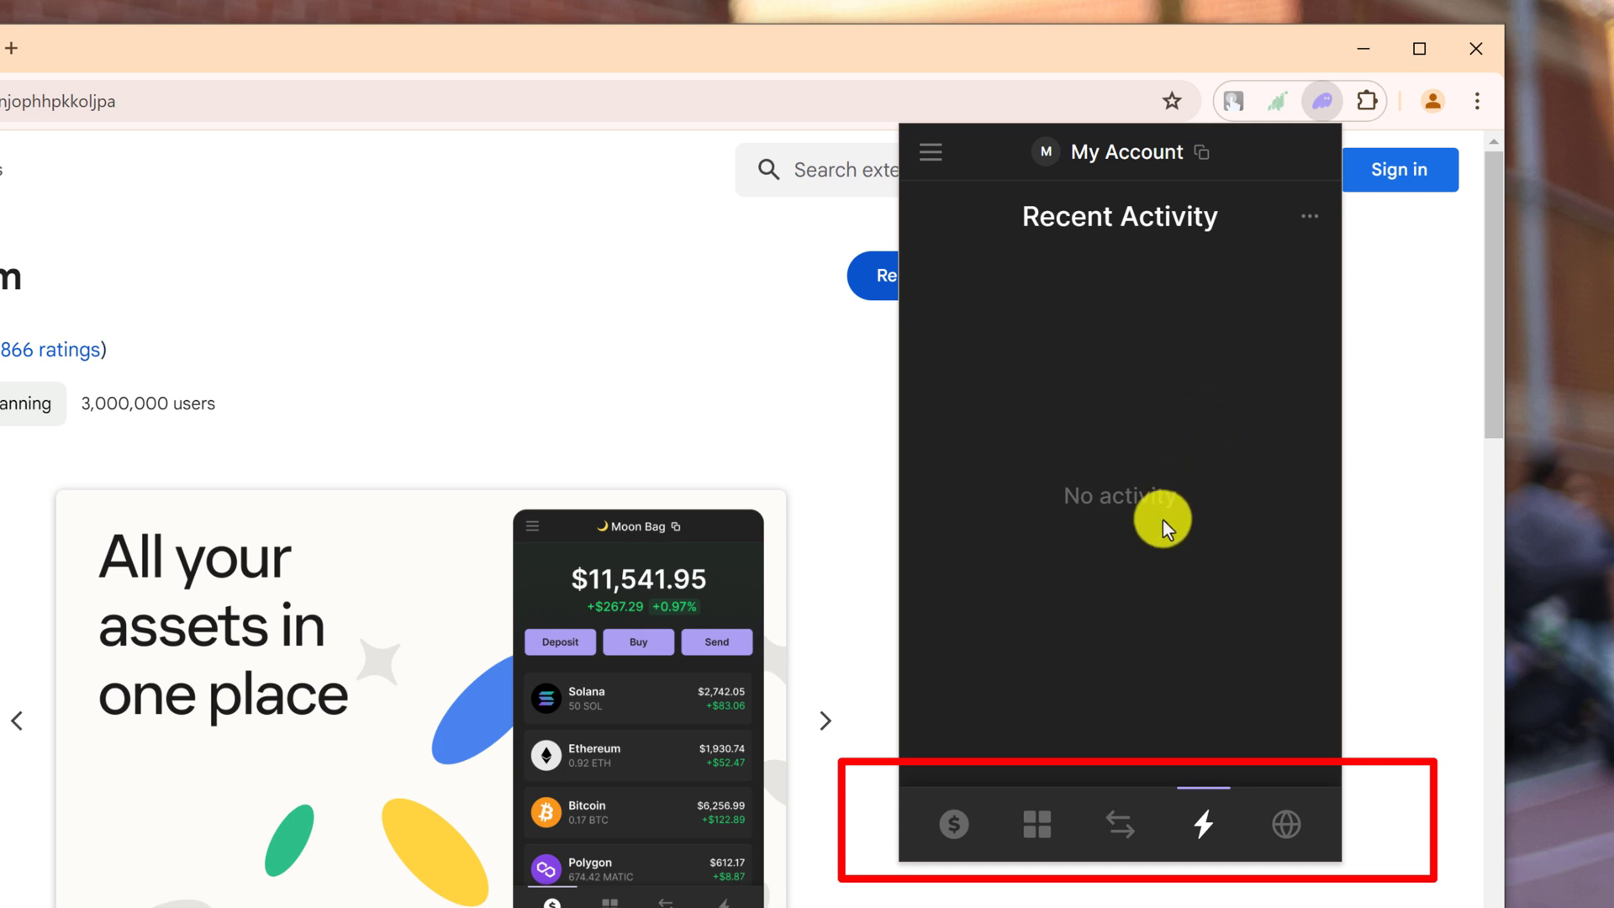
- Open Explore, view Quests, then the Learn guides (Solana airdrops, Ordinals 101, Bitcoin 101)
{"action": "left_click", "coordinate": [1278, 828]}
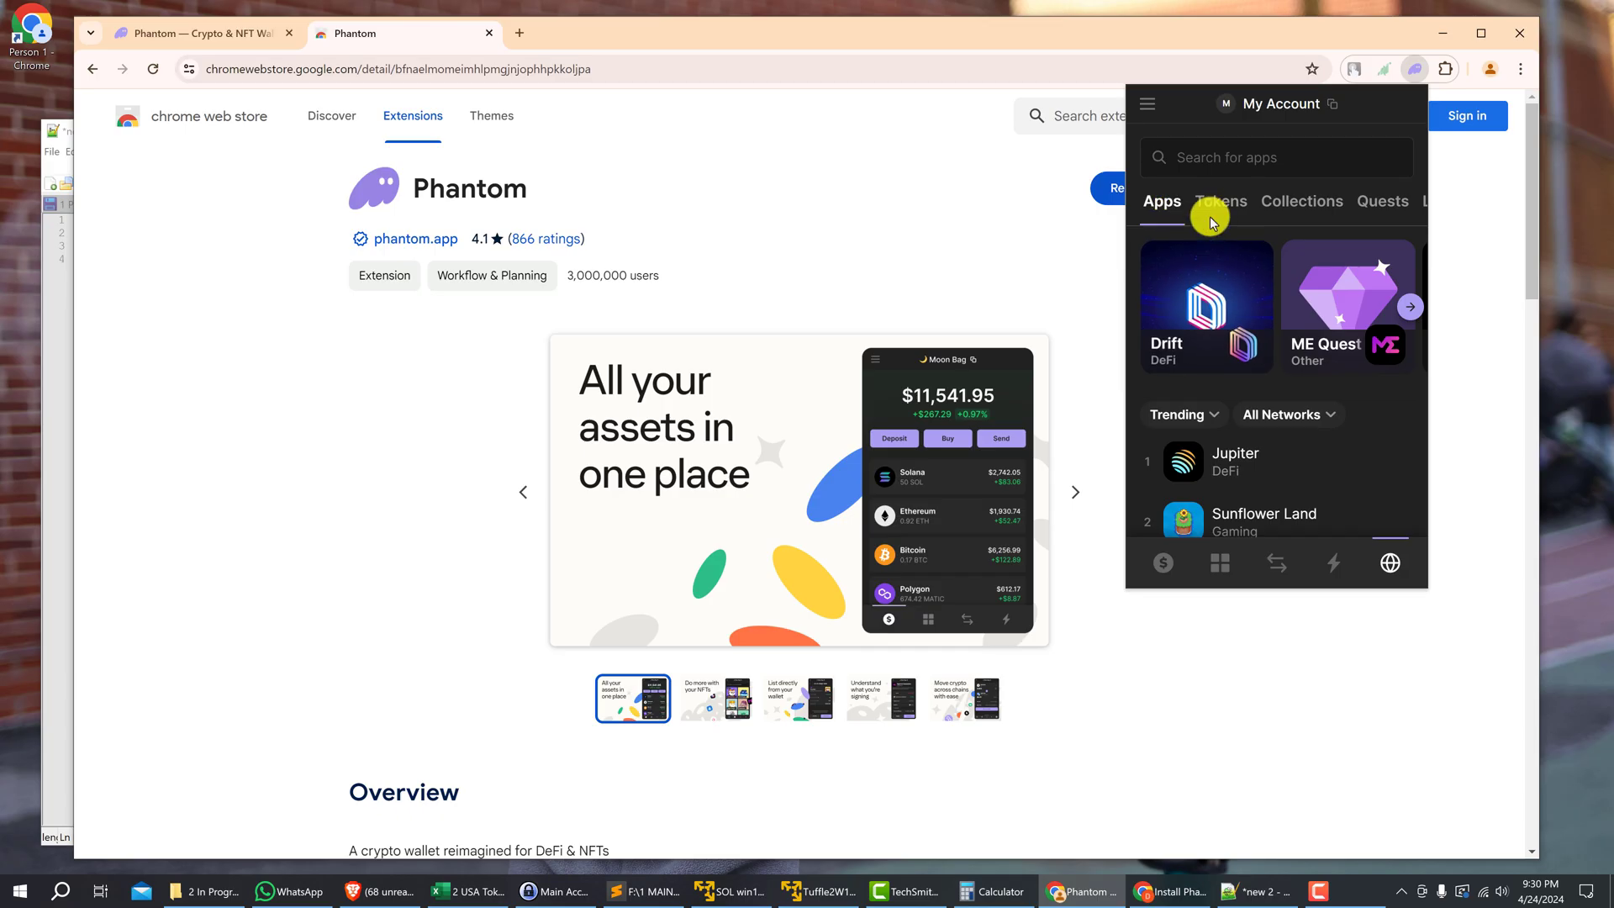
{"action": "left_click", "coordinate": [1366, 210]}
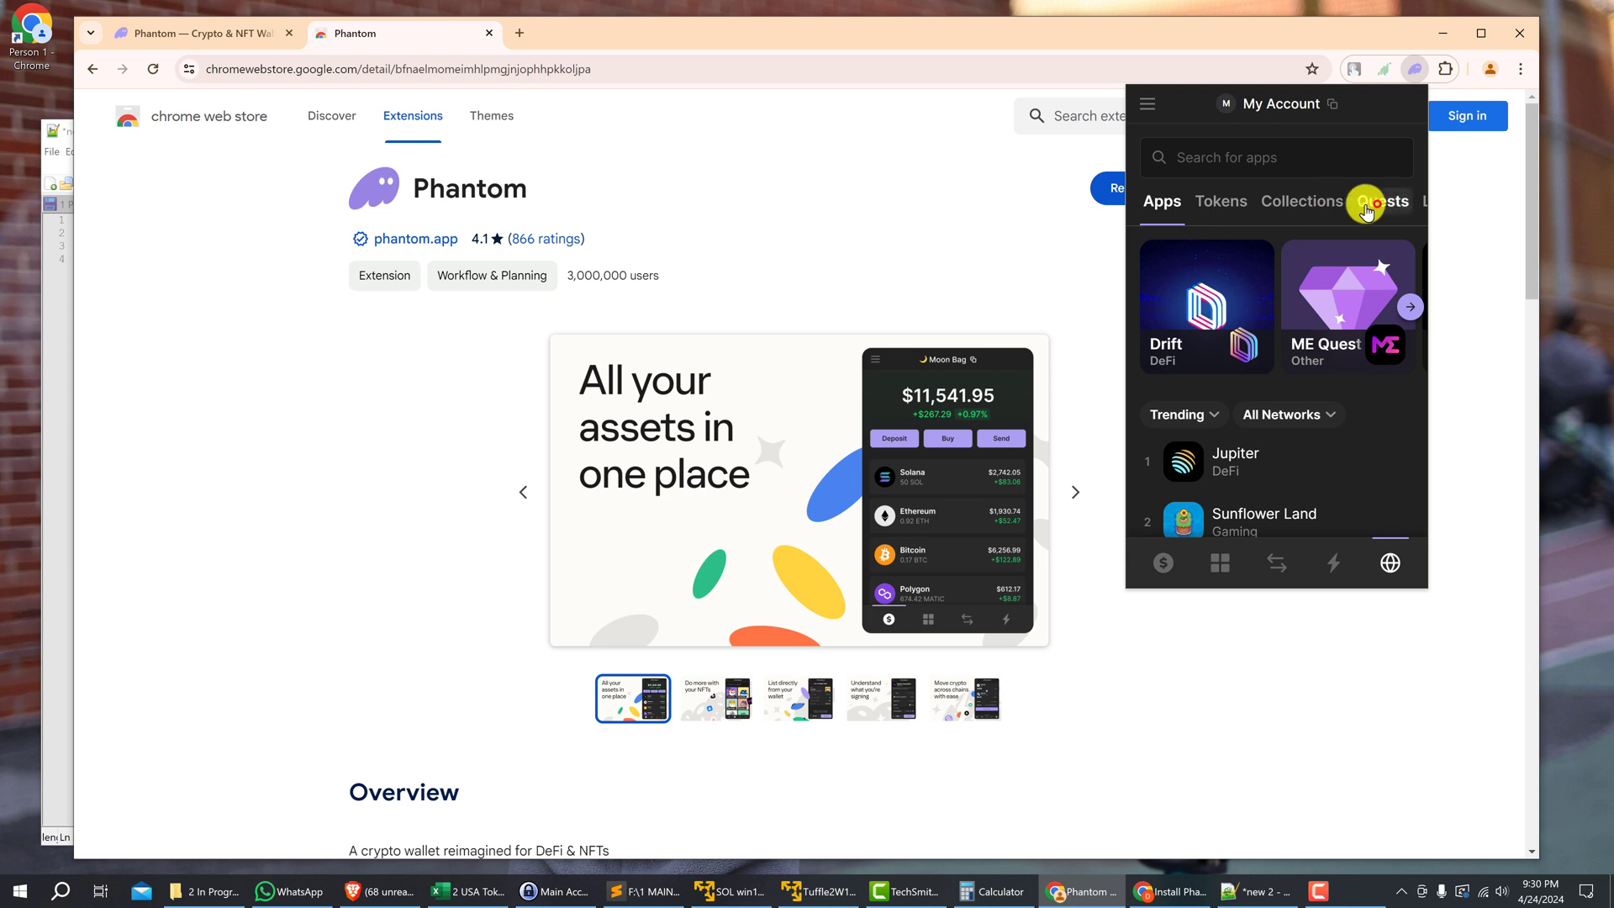
{"action": "left_click", "coordinate": [1383, 214]}
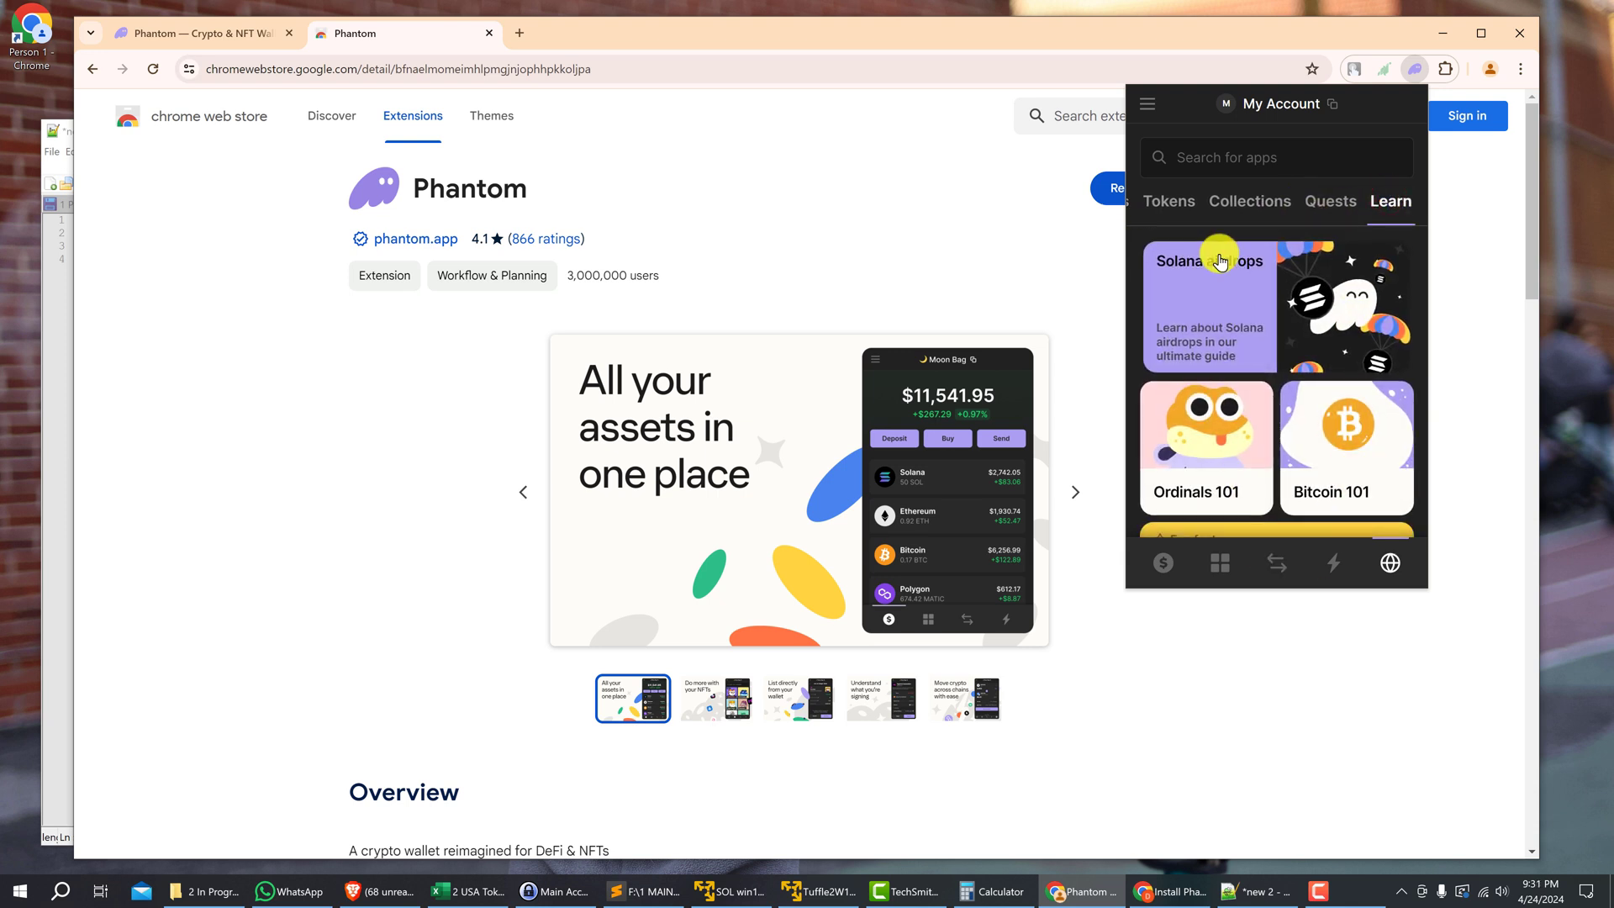
- Open the list of accounts from the header and close it again
{"action": "left_click", "coordinate": [1171, 144]}
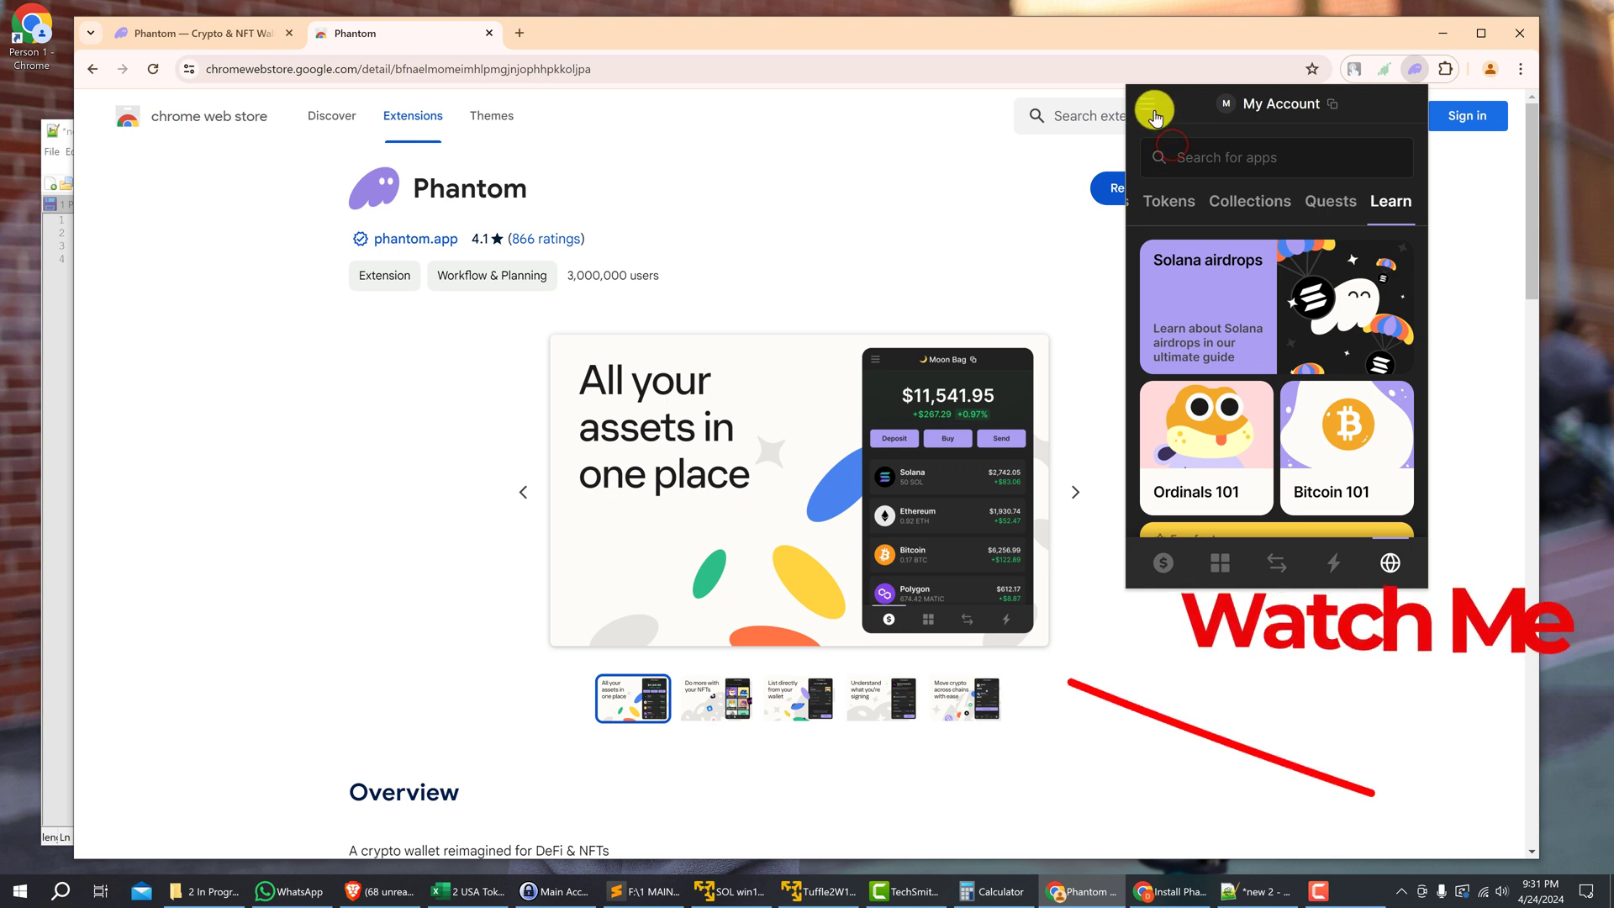
{"action": "left_click", "coordinate": [1154, 114]}
{"action": "left_click", "coordinate": [1205, 103]}
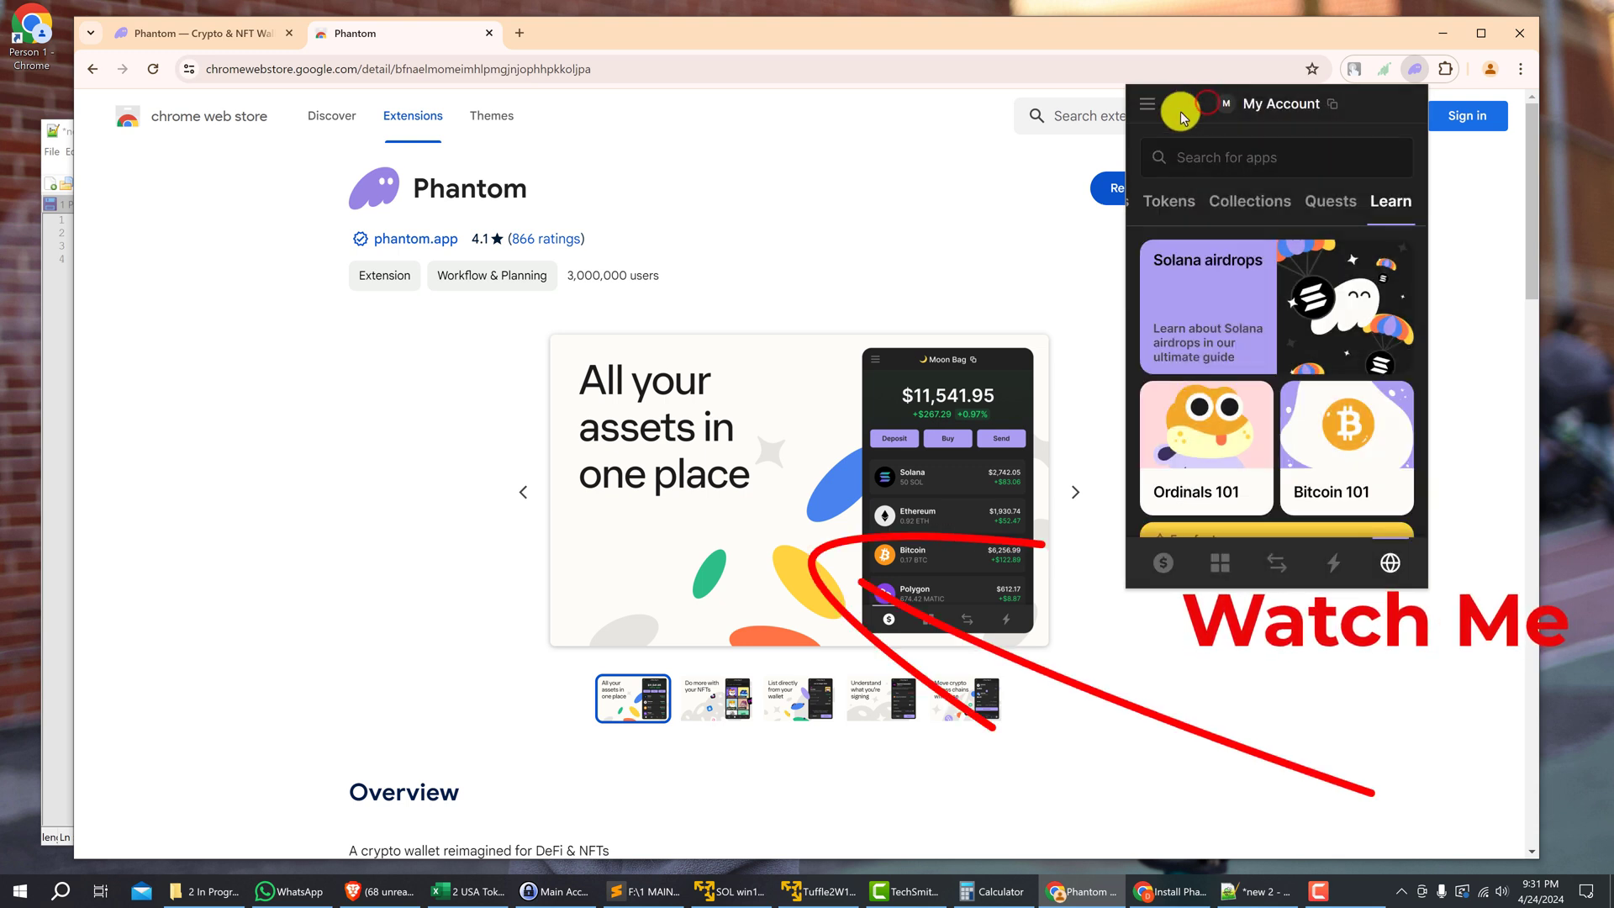